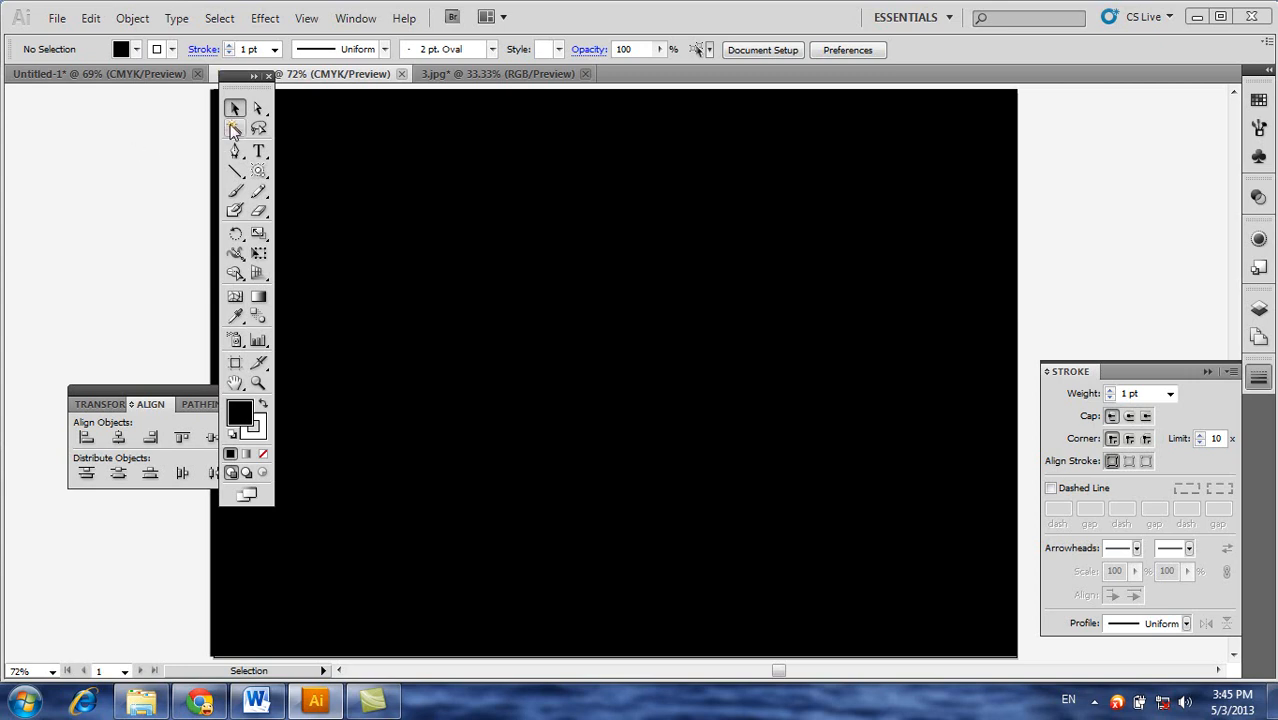
# Move the floating tool palette off the black rectangle and compare the work with the flare example in the 3.jpg document
pyautogui.moveTo(236, 79); pyautogui.dragTo(123, 105)
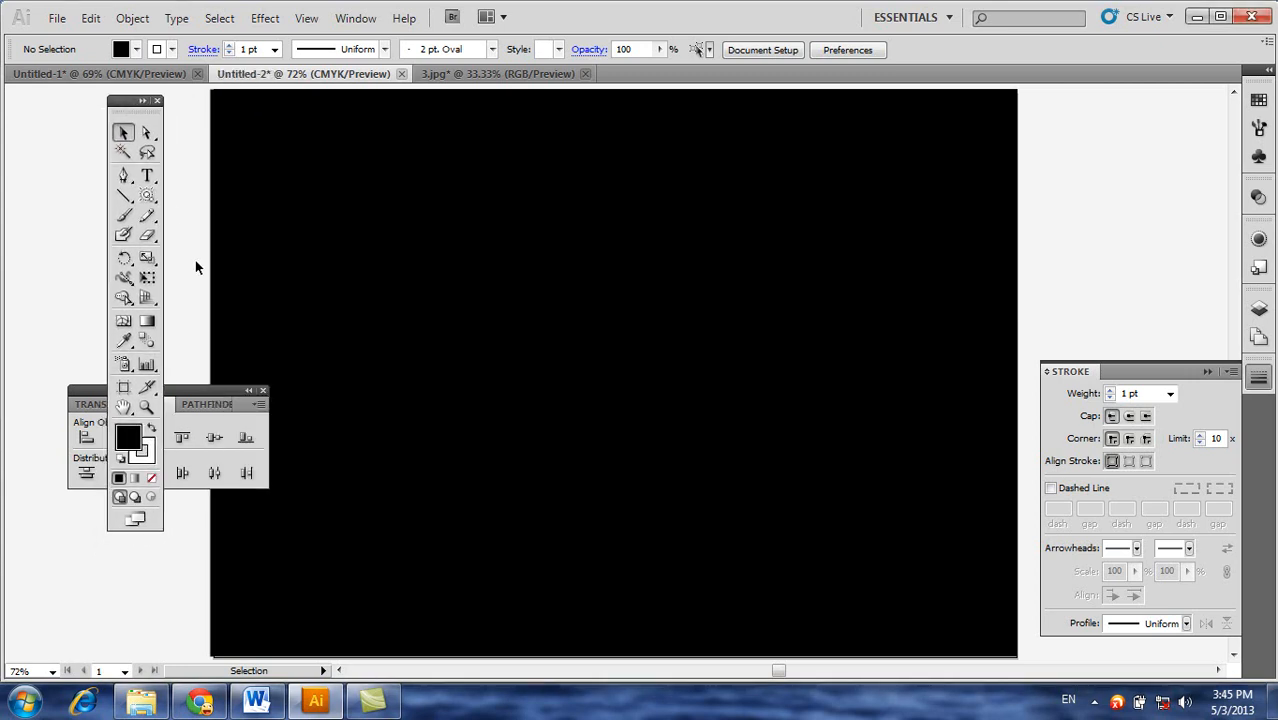
pyautogui.moveTo(149, 199); pyautogui.dragTo(225, 301)
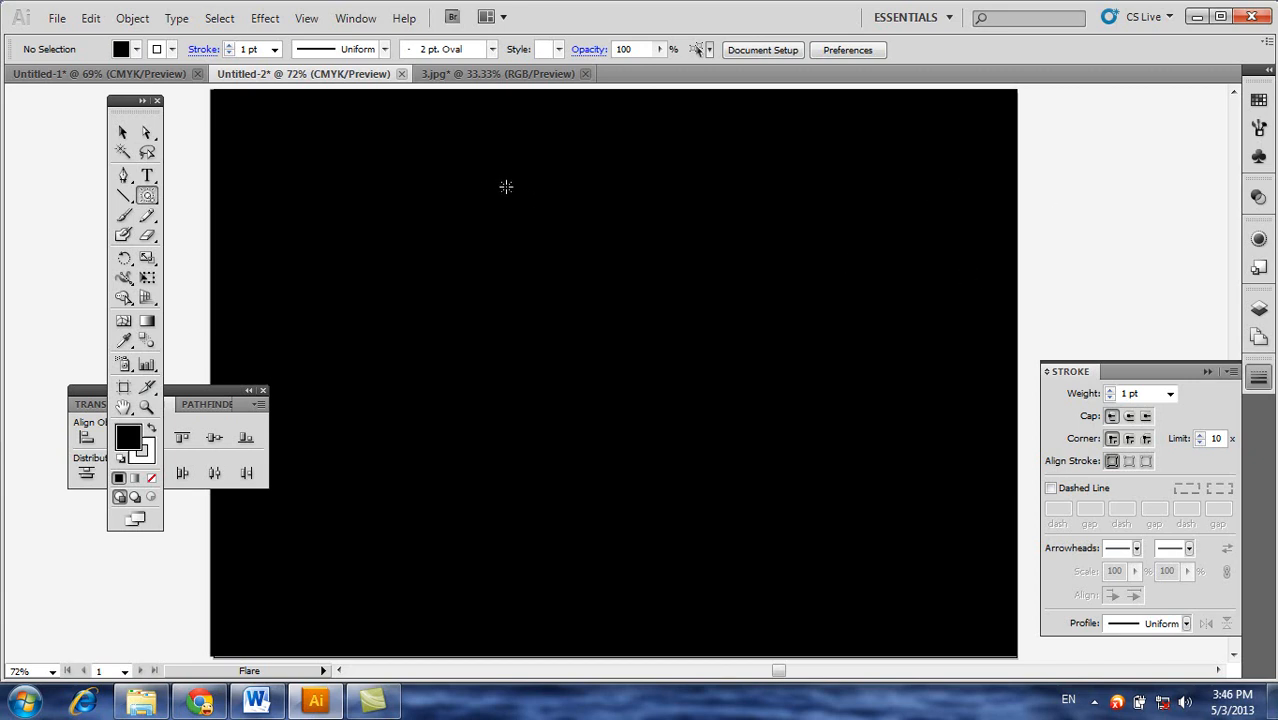
pyautogui.click(496, 76)
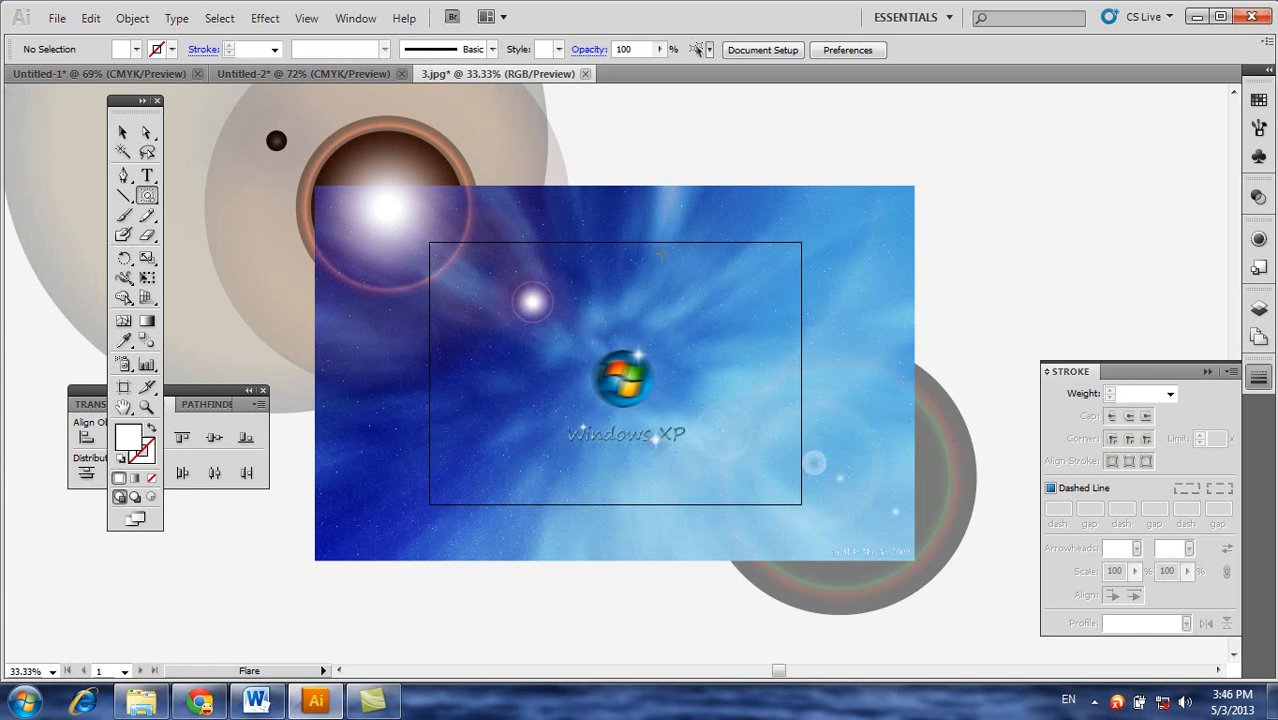
pyautogui.click(302, 74)
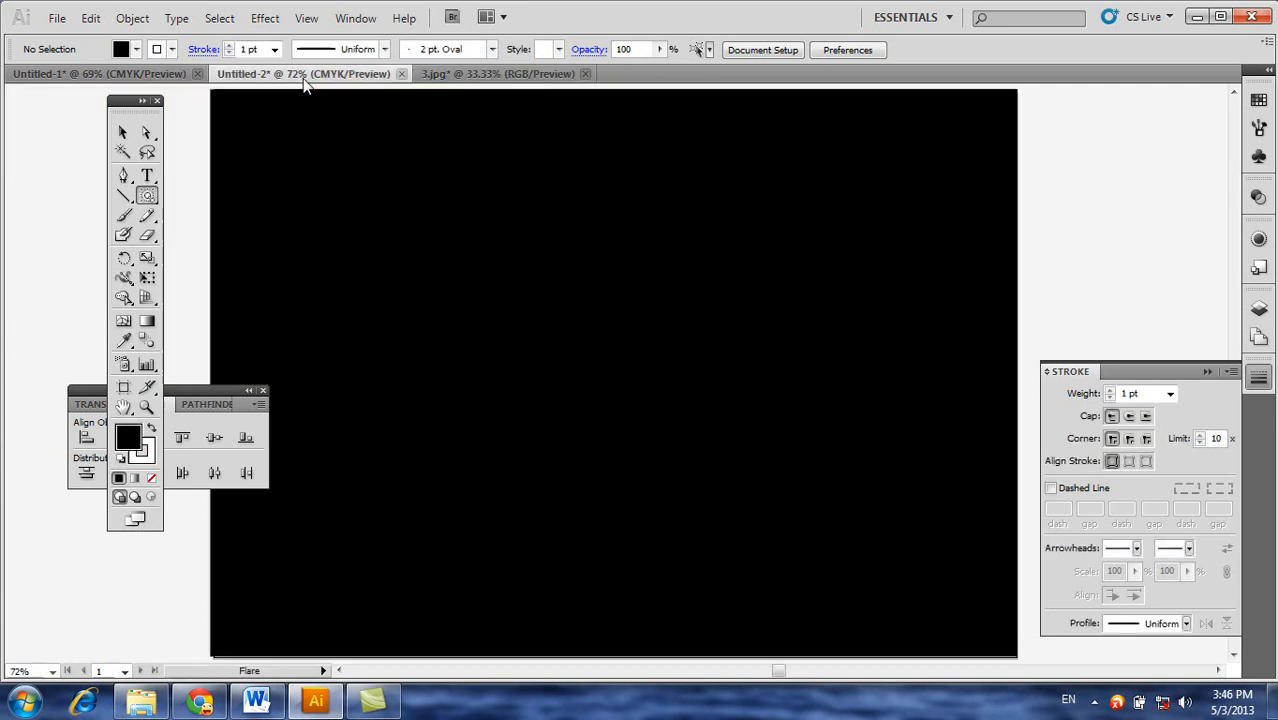
# Draw a lens flare about 499 × 410 mm with its halo in the black rectangle's upper-left area and its end rings near the lower-right corner
pyautogui.click(332, 176)
pyautogui.moveTo(334, 178); pyautogui.dragTo(489, 301)
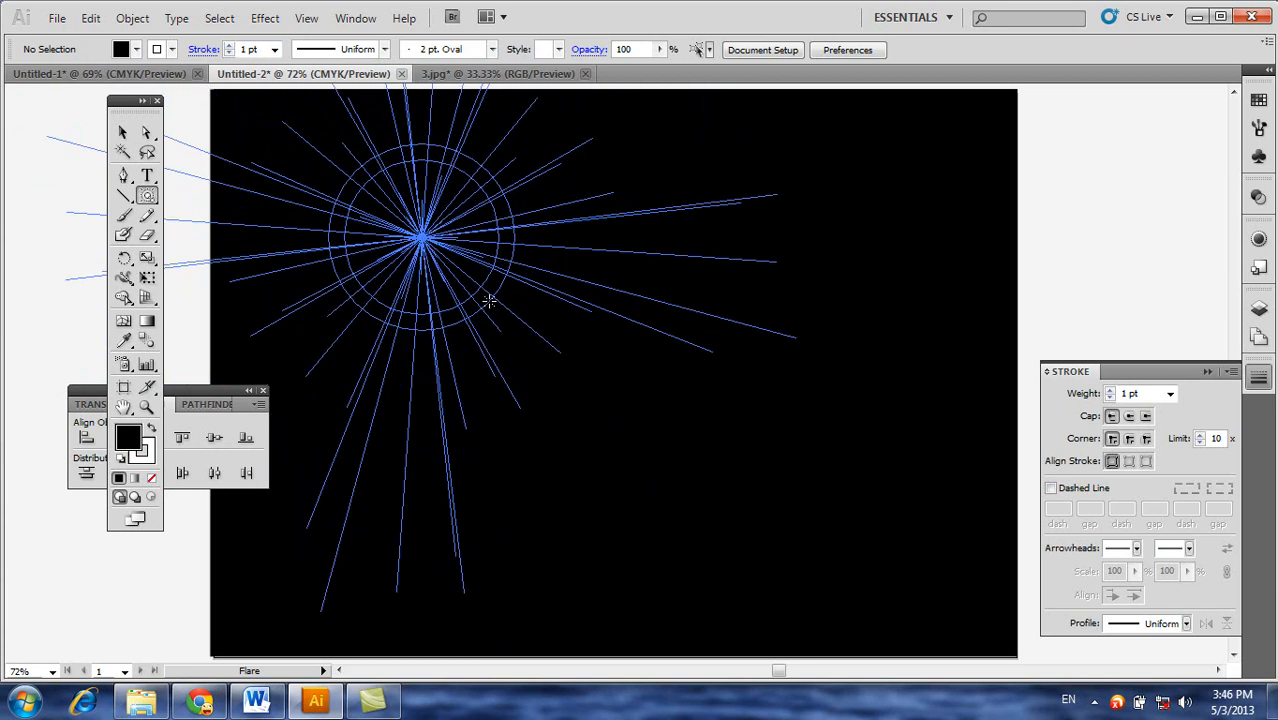
pyautogui.moveTo(489, 301)
pyautogui.mouseDown()
pyautogui.moveTo(565, 334)
pyautogui.moveTo(491, 293)
pyautogui.mouseUp()
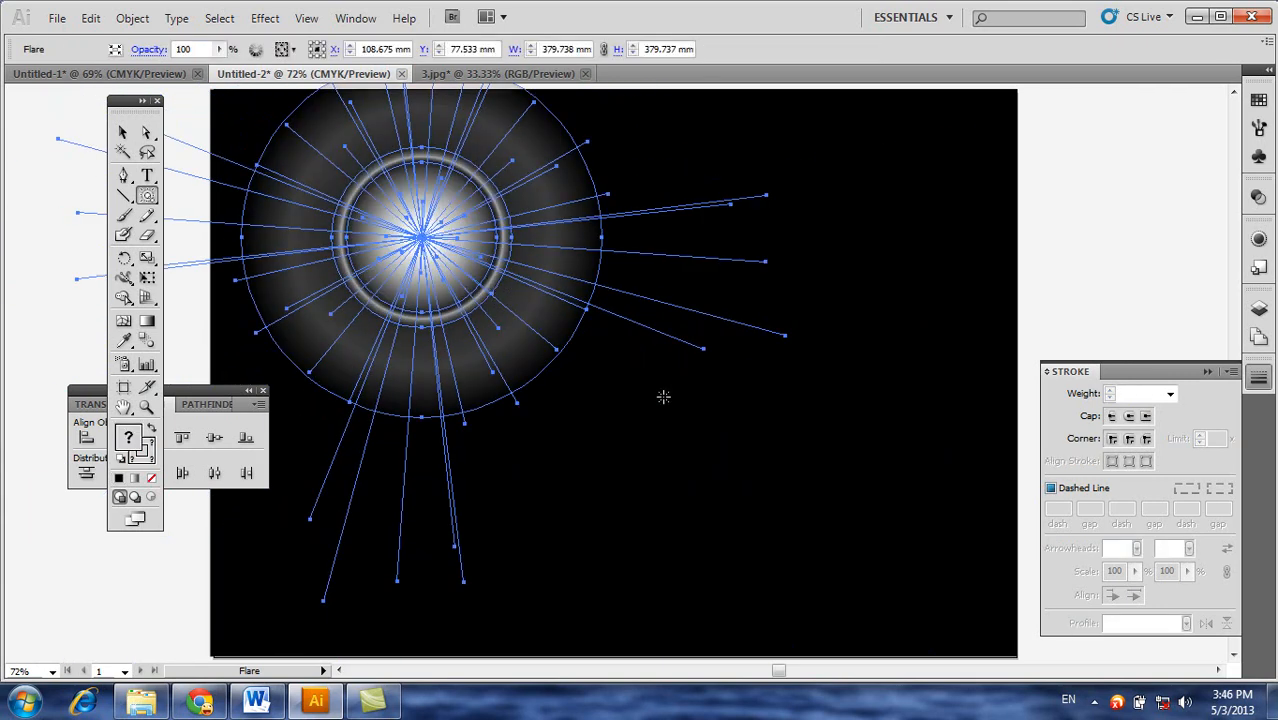
pyautogui.moveTo(859, 508)
pyautogui.mouseDown()
pyautogui.moveTo(893, 536)
pyautogui.moveTo(719, 445)
pyautogui.moveTo(857, 515)
pyautogui.moveTo(782, 474)
pyautogui.moveTo(802, 479)
pyautogui.moveTo(861, 524)
pyautogui.mouseUp()
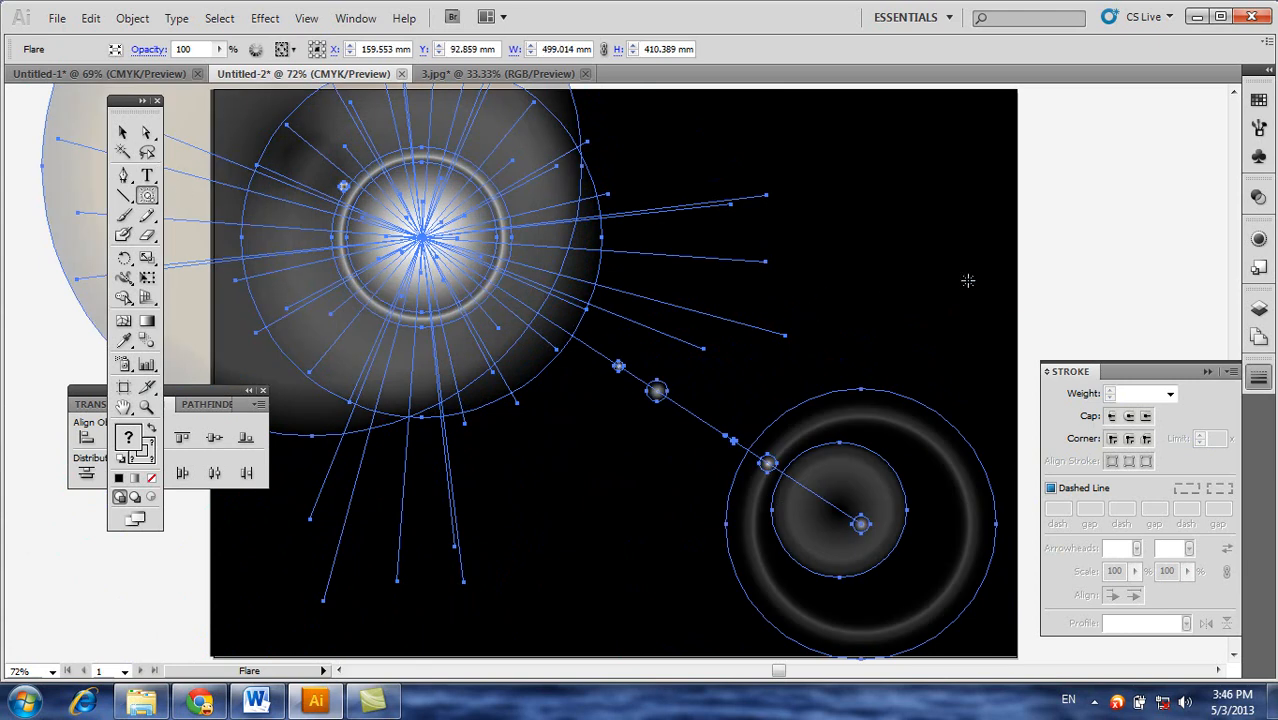
# Hide the selection edges of the lens flare and deselect it
pyautogui.keyDown('ctrl'); pyautogui.click(1095, 253); pyautogui.keyUp('ctrl')
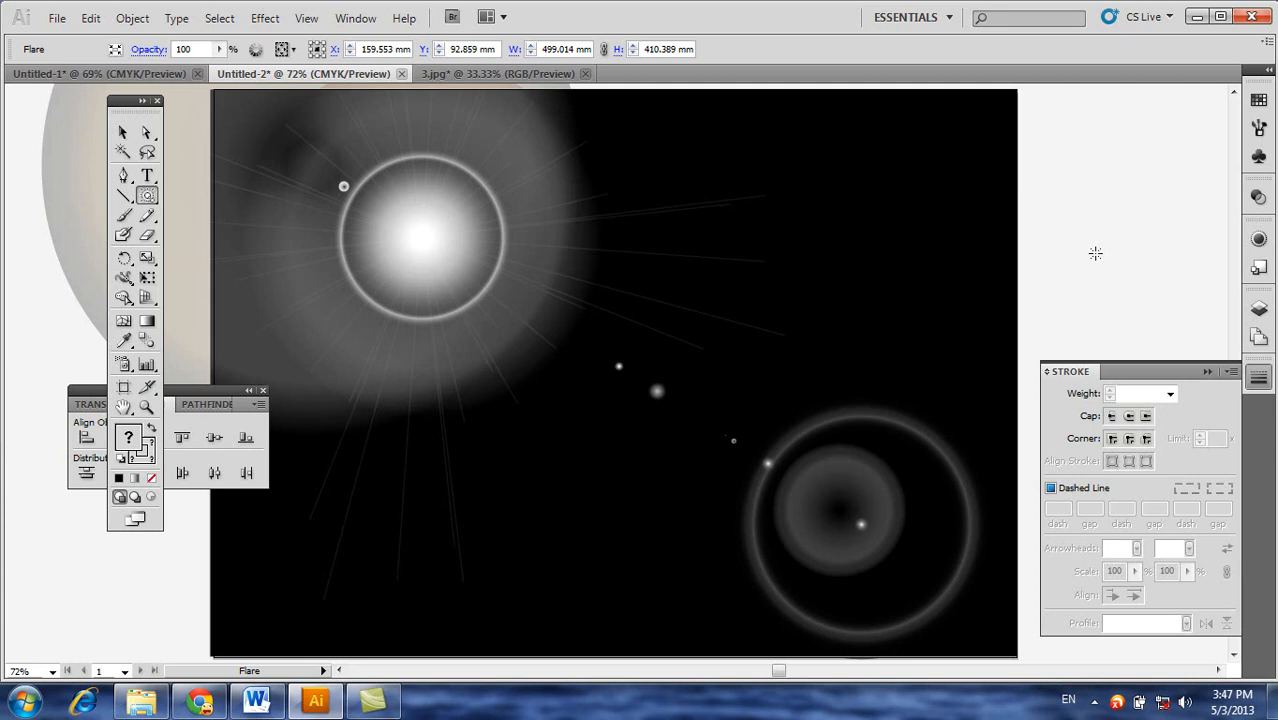
pyautogui.hotkey('ctrl', 'a')
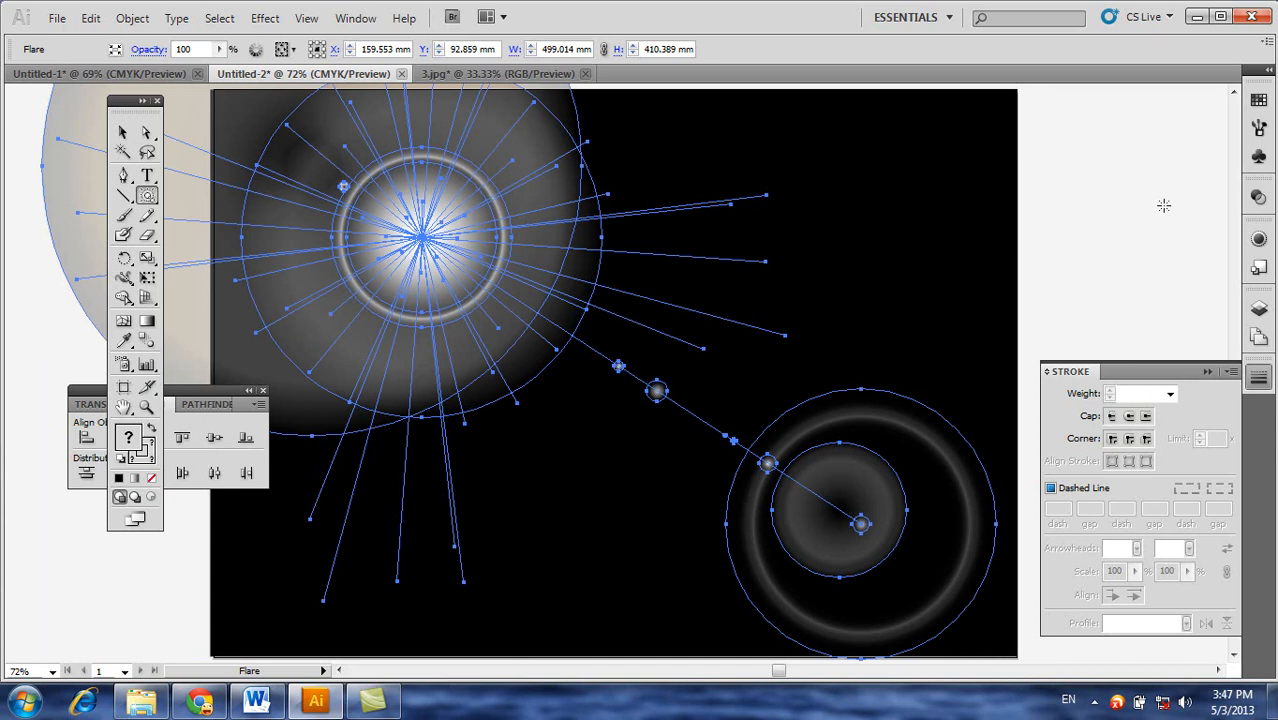
pyautogui.hotkey('ctrl', 'h')
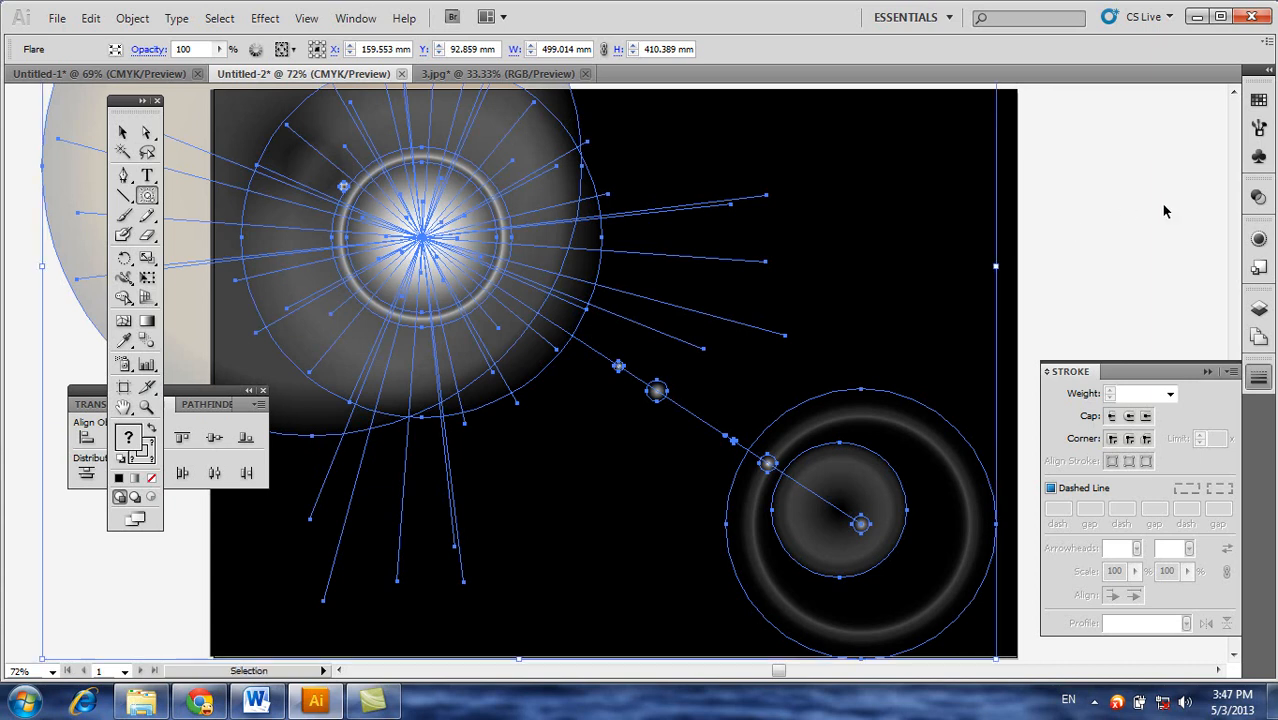
pyautogui.hotkey('ctrl', 'shift', 'b')
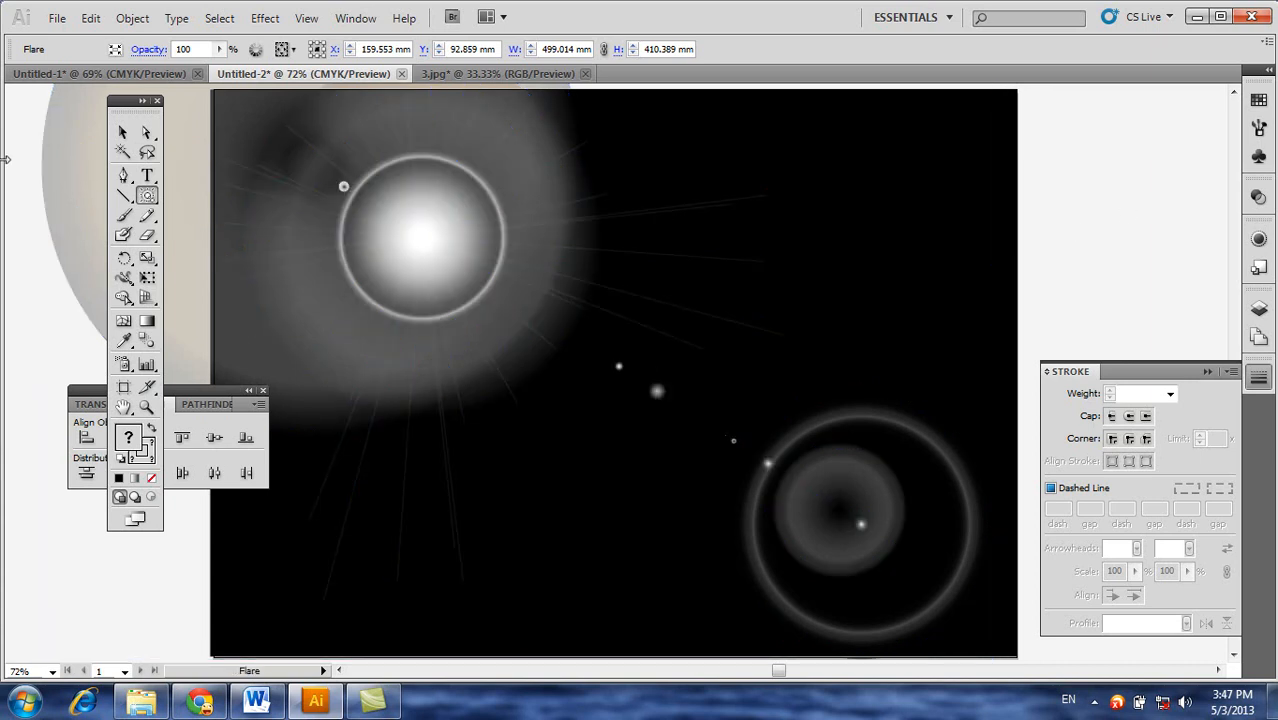
pyautogui.click(121, 134)
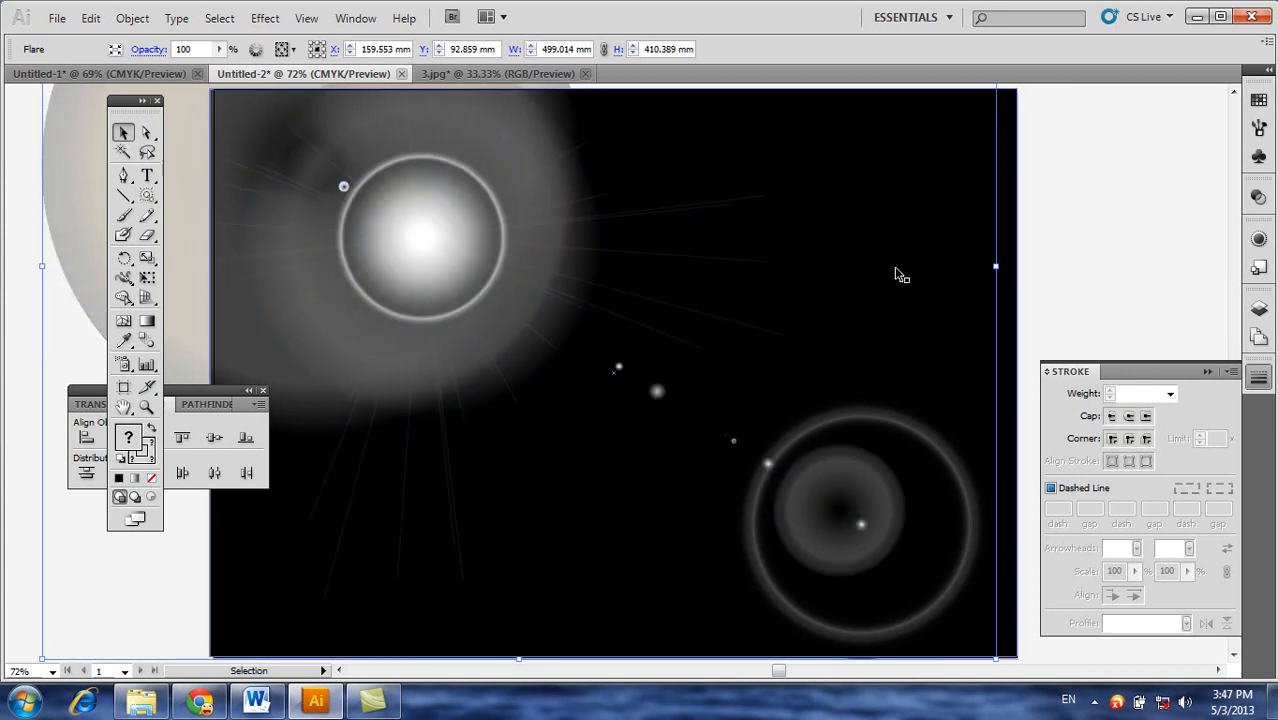
pyautogui.click(1086, 238)
pyautogui.press('a')
# Draw a rectangle of about 422 × 297 mm over the artboard and use it as a clipping mask to trim the flare's overflow
pyautogui.hotkey('ctrl', '-')
pyautogui.hotkey('ctrl', '-')
pyautogui.hotkey('ctrl', '-')
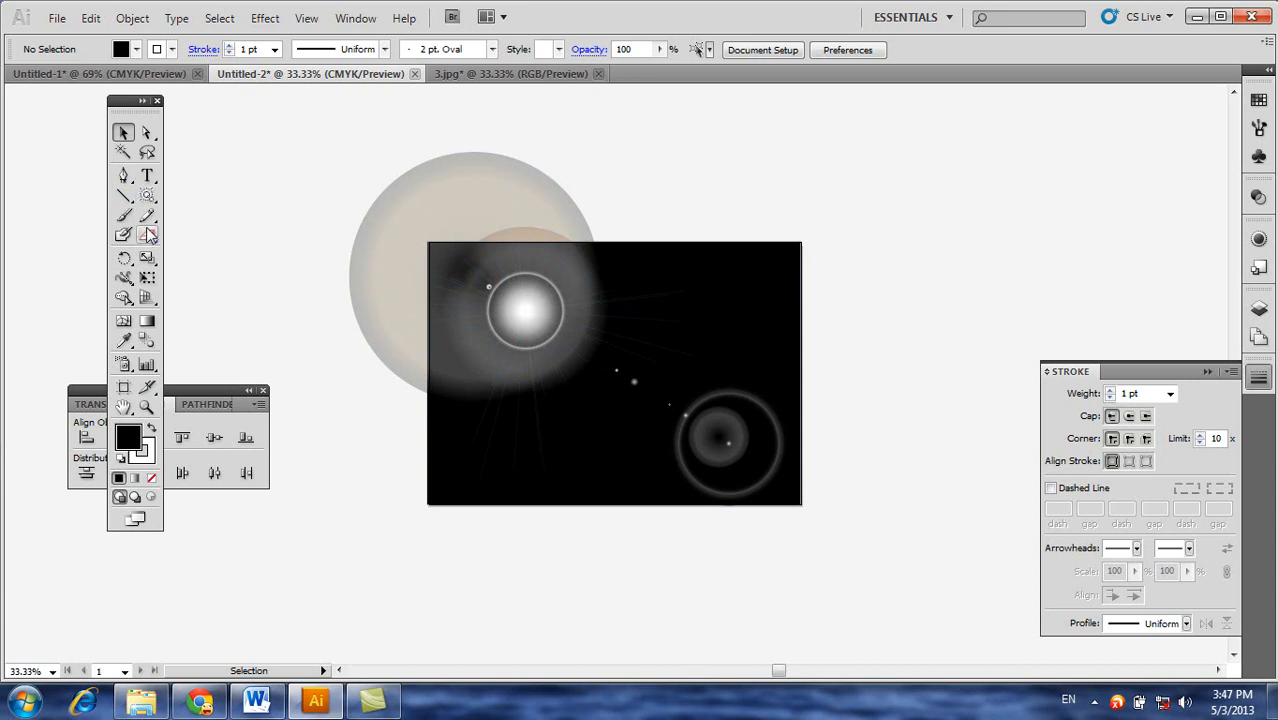
pyautogui.moveTo(146, 196); pyautogui.dragTo(195, 204)
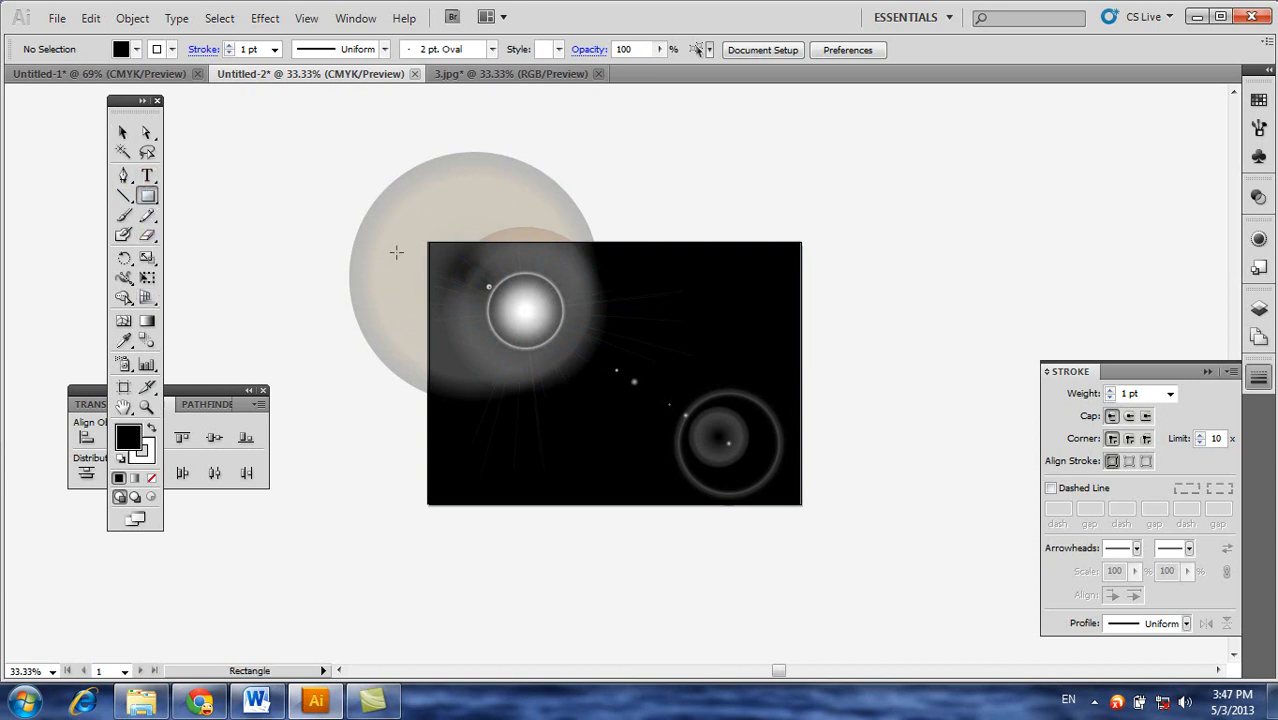
pyautogui.moveTo(425, 242)
pyautogui.mouseDown()
pyautogui.moveTo(650, 448)
pyautogui.moveTo(747, 405)
pyautogui.moveTo(807, 518)
pyautogui.moveTo(801, 505)
pyautogui.mouseUp()
pyautogui.click(123, 132)
pyautogui.moveTo(362, 177); pyautogui.dragTo(828, 433)
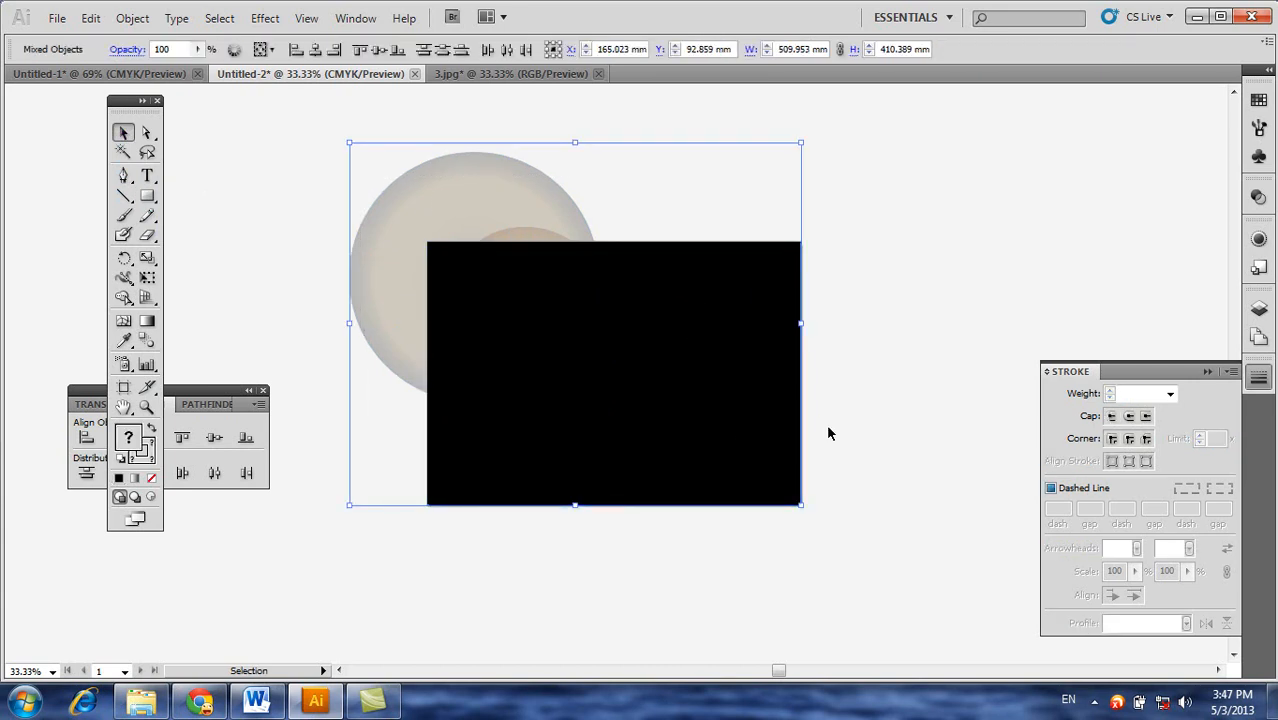
pyautogui.hotkey('ctrl', '7')
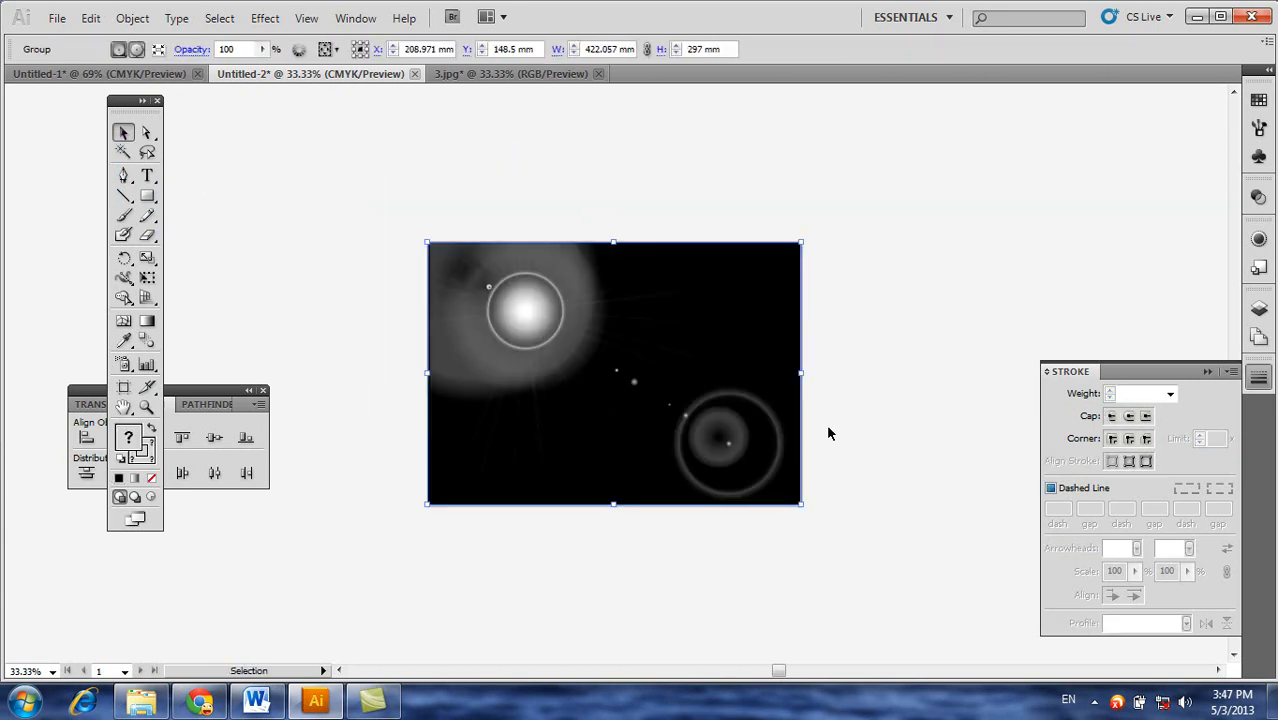
pyautogui.click(851, 327)
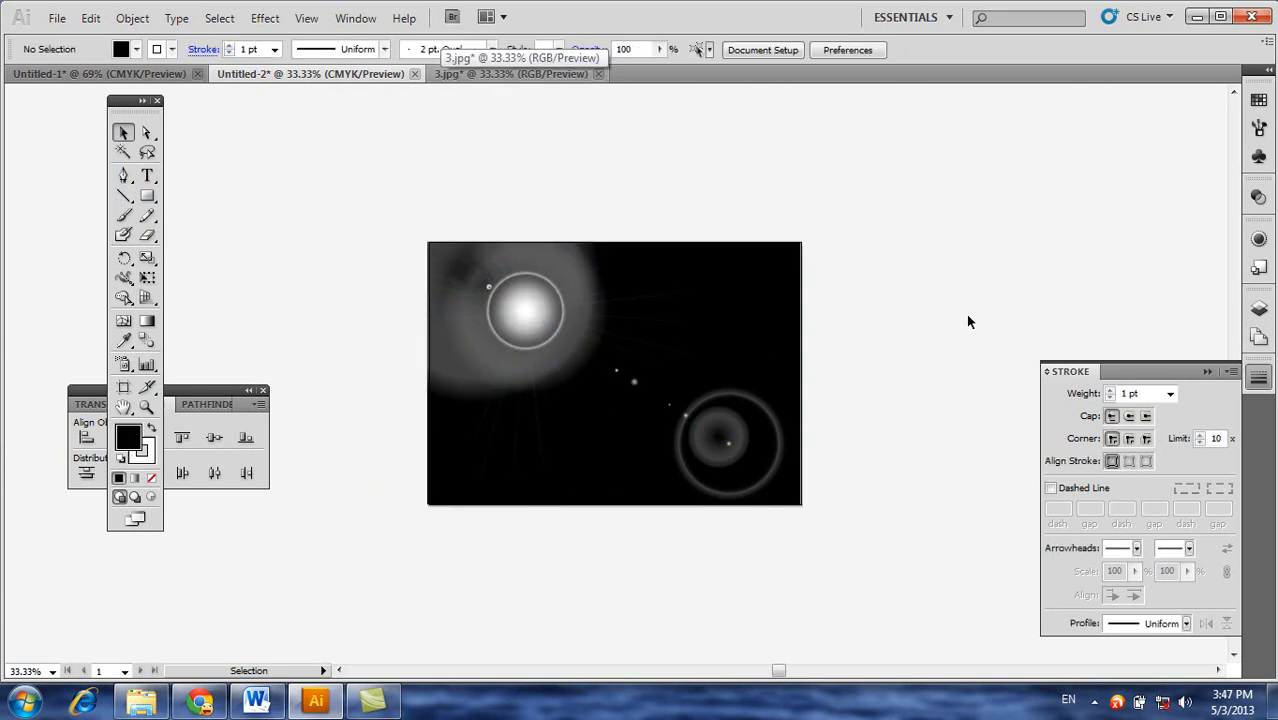
pyautogui.press('a')
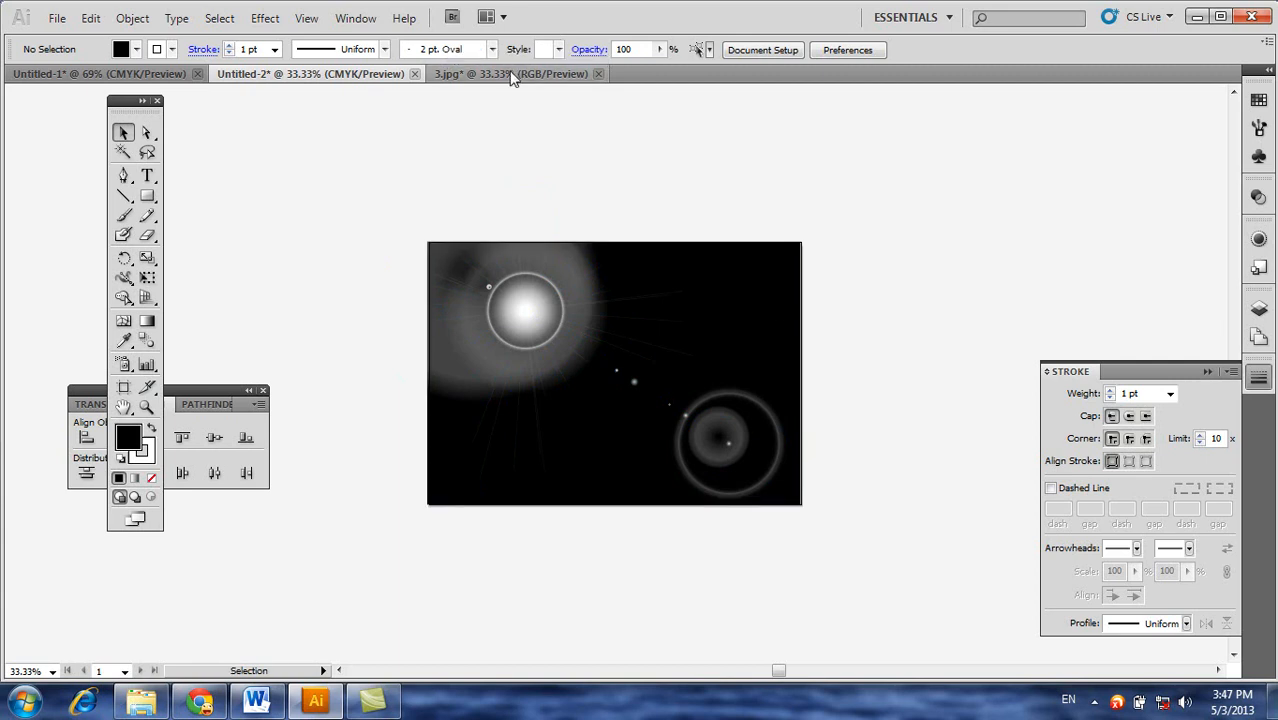
# Recheck the 3.jpg example and draw a second flare about 404 mm wide beside the first halo in Untitled-2, adjusting its ray count
pyautogui.click(511, 74)
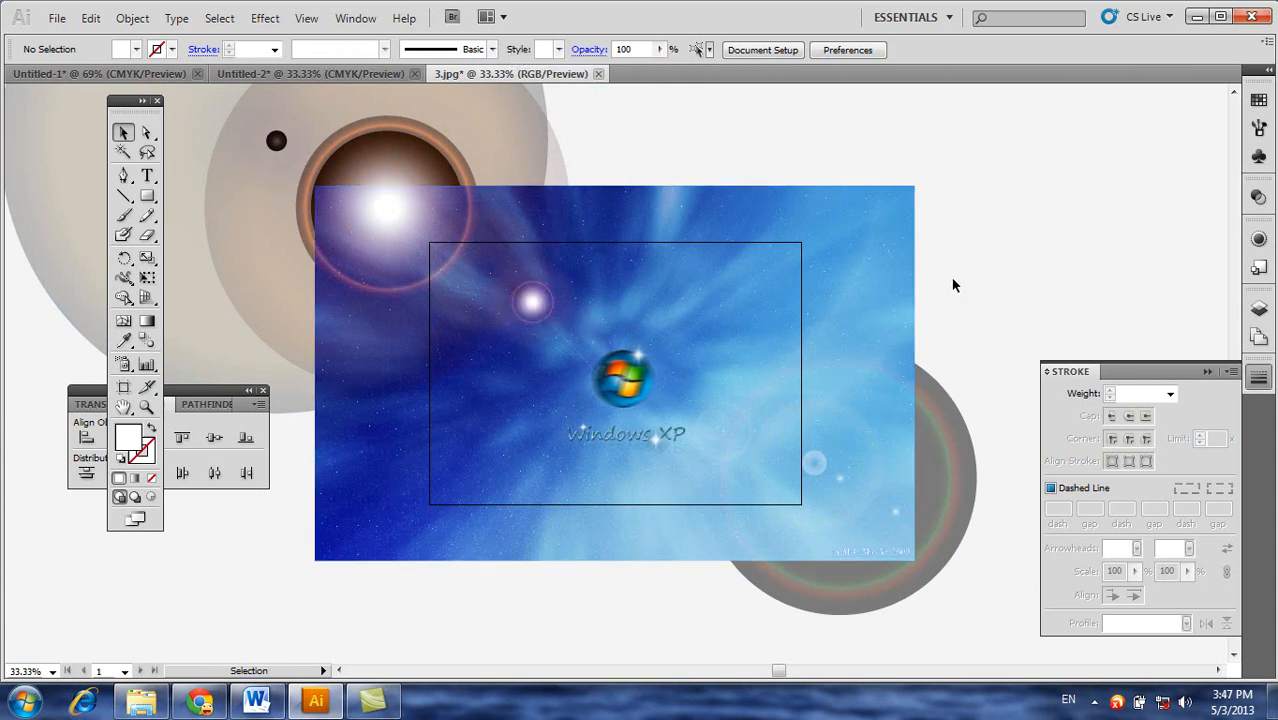
pyautogui.hotkey('ctrl', 'Tab')
pyautogui.hotkey('ctrl', 'Tab')
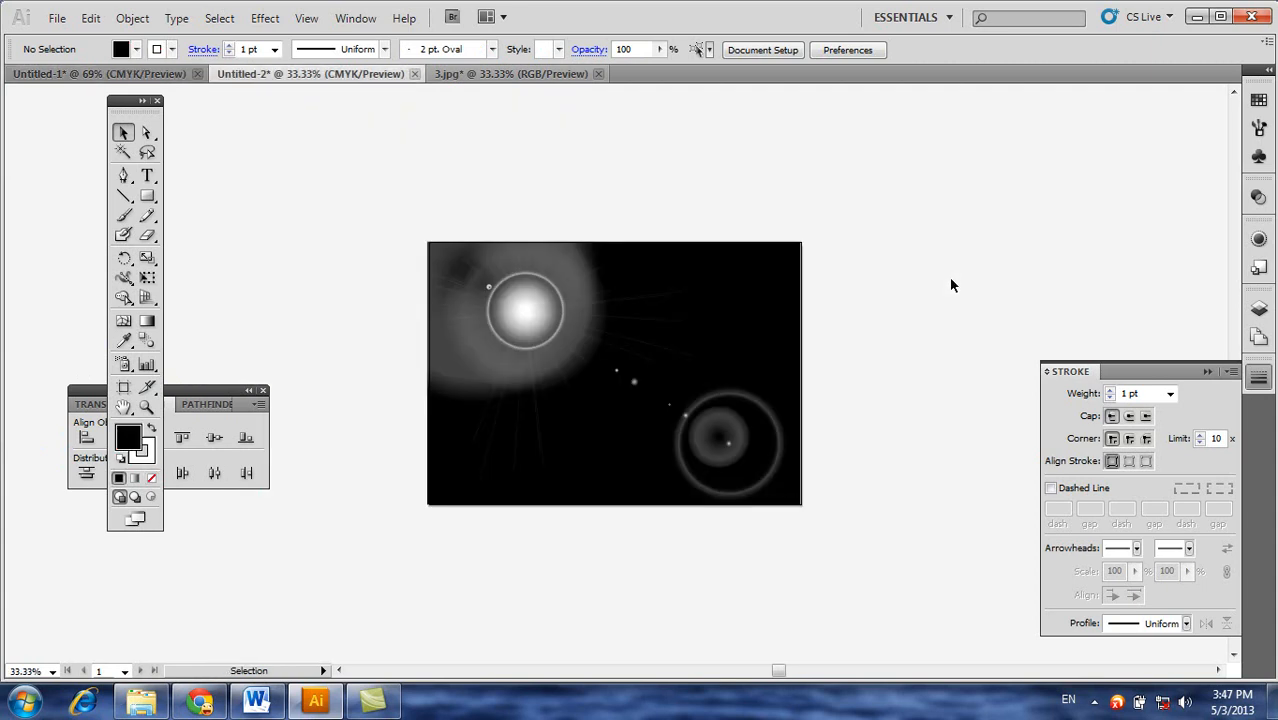
pyautogui.click(147, 197)
pyautogui.moveTo(147, 197); pyautogui.dragTo(220, 300)
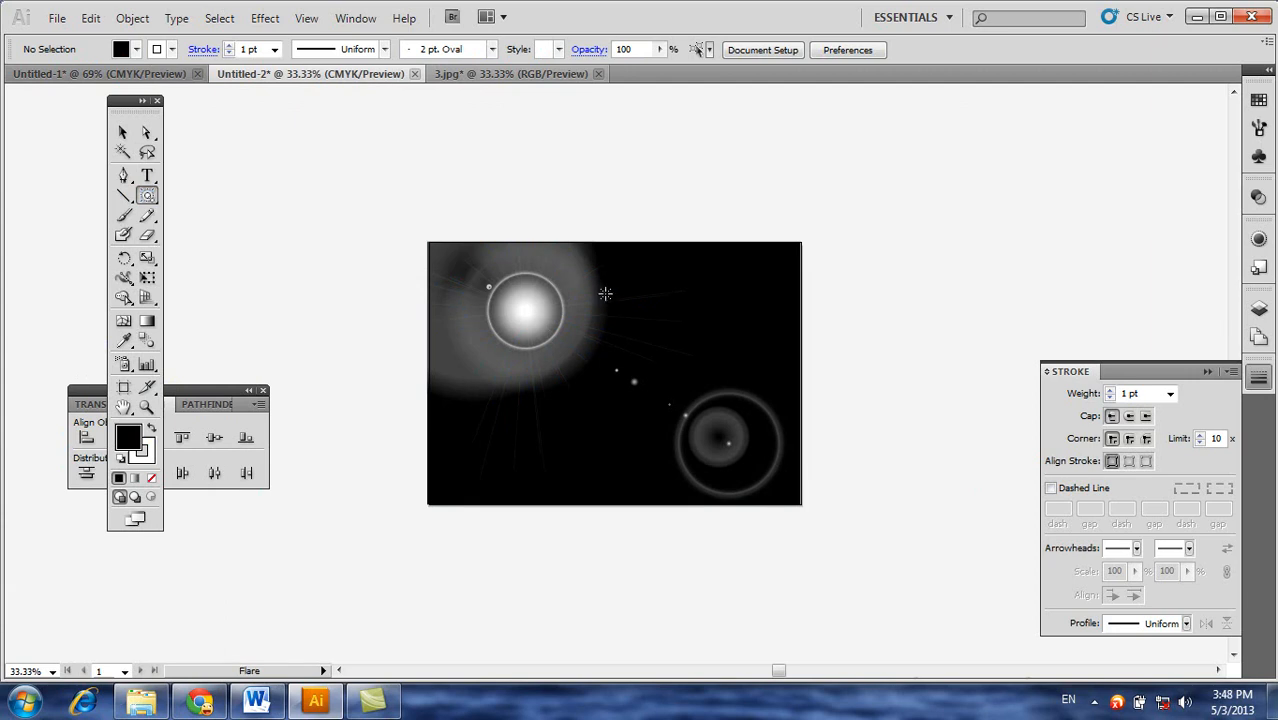
pyautogui.moveTo(605, 293); pyautogui.dragTo(639, 320)
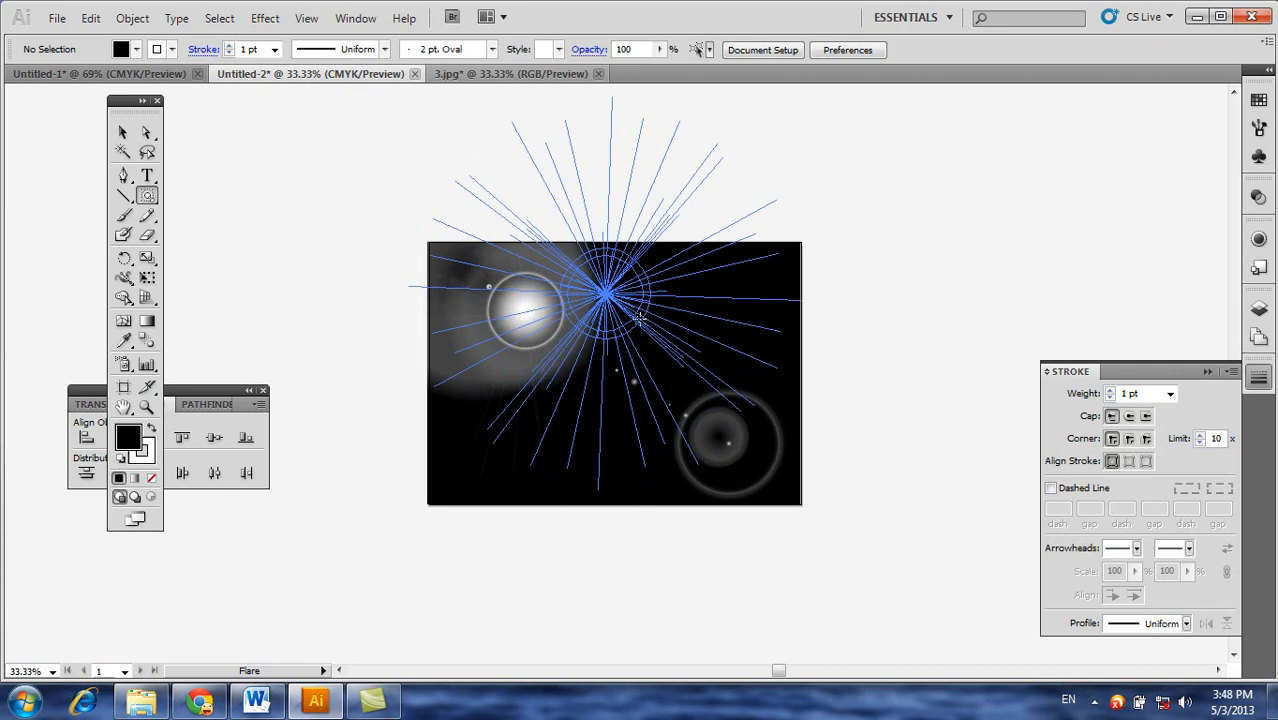
pyautogui.moveTo(639, 318); pyautogui.dragTo(640, 318)
pyautogui.press('Up')
pyautogui.press('Up')
pyautogui.press('Up')
pyautogui.press('Up')
pyautogui.press('Up')
pyautogui.press('Up')
pyautogui.press('Up')
pyautogui.press('Up')
pyautogui.press('Down')
pyautogui.press('Down')
pyautogui.press('Down')
pyautogui.press('Down')
pyautogui.press('Down')
pyautogui.press('Down')
pyautogui.press('Down')
pyautogui.press('Down')
pyautogui.press('Up')
pyautogui.press('Up')
pyautogui.press('Up')
pyautogui.press('Up')
pyautogui.press('Up')
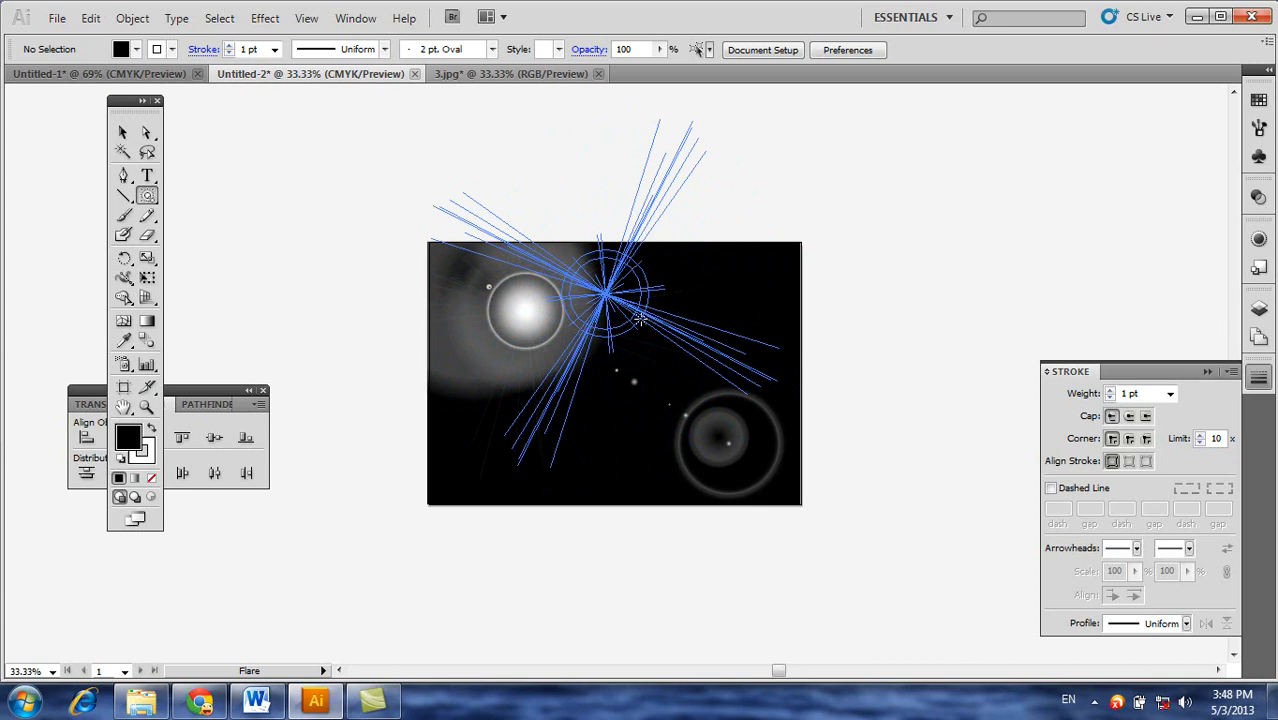
pyautogui.moveTo(640, 318); pyautogui.dragTo(717, 404)
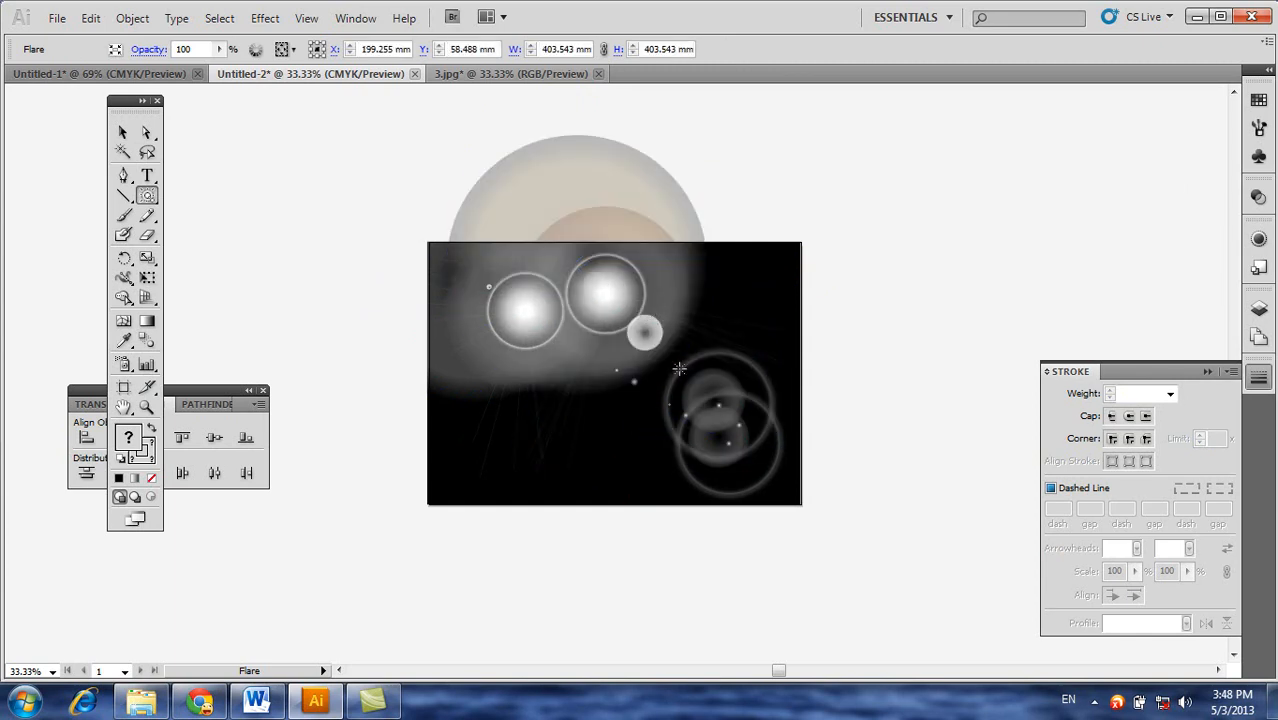
# Shift the second flare slightly down and to the right, and expand it with only the Object option enabled
pyautogui.click(123, 131)
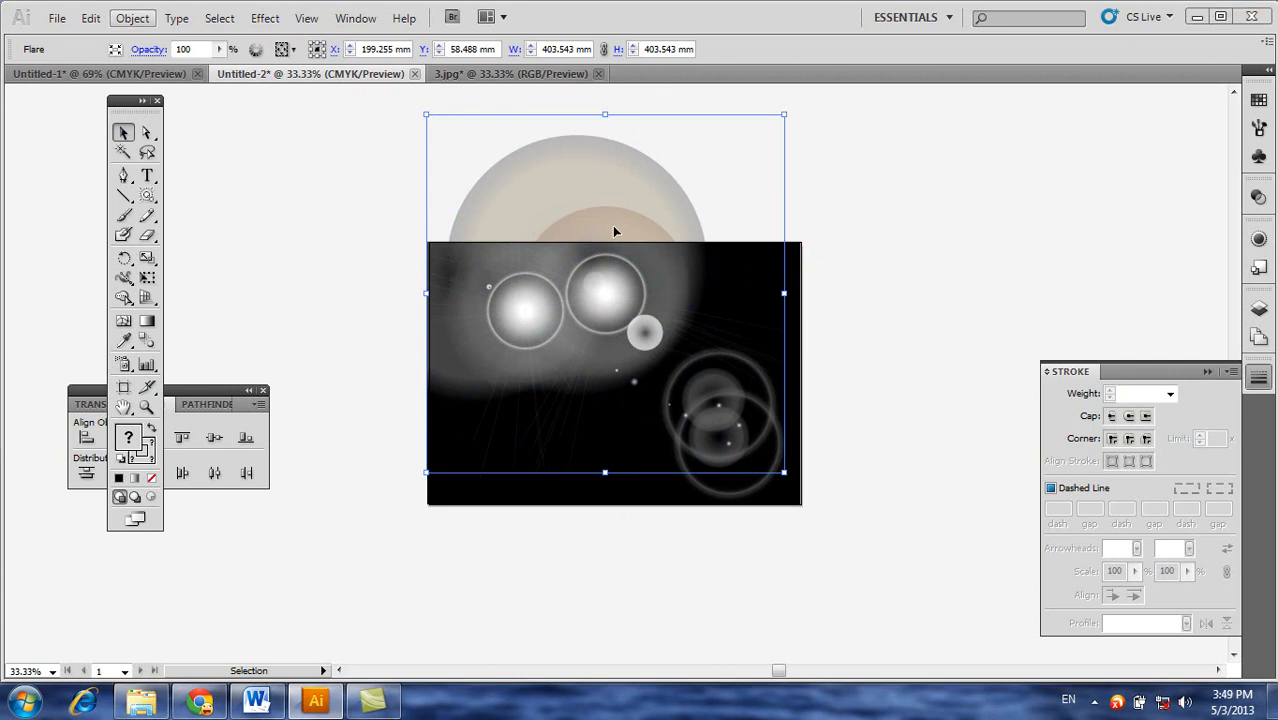
pyautogui.moveTo(600, 203); pyautogui.dragTo(622, 239)
pyautogui.click(132, 18)
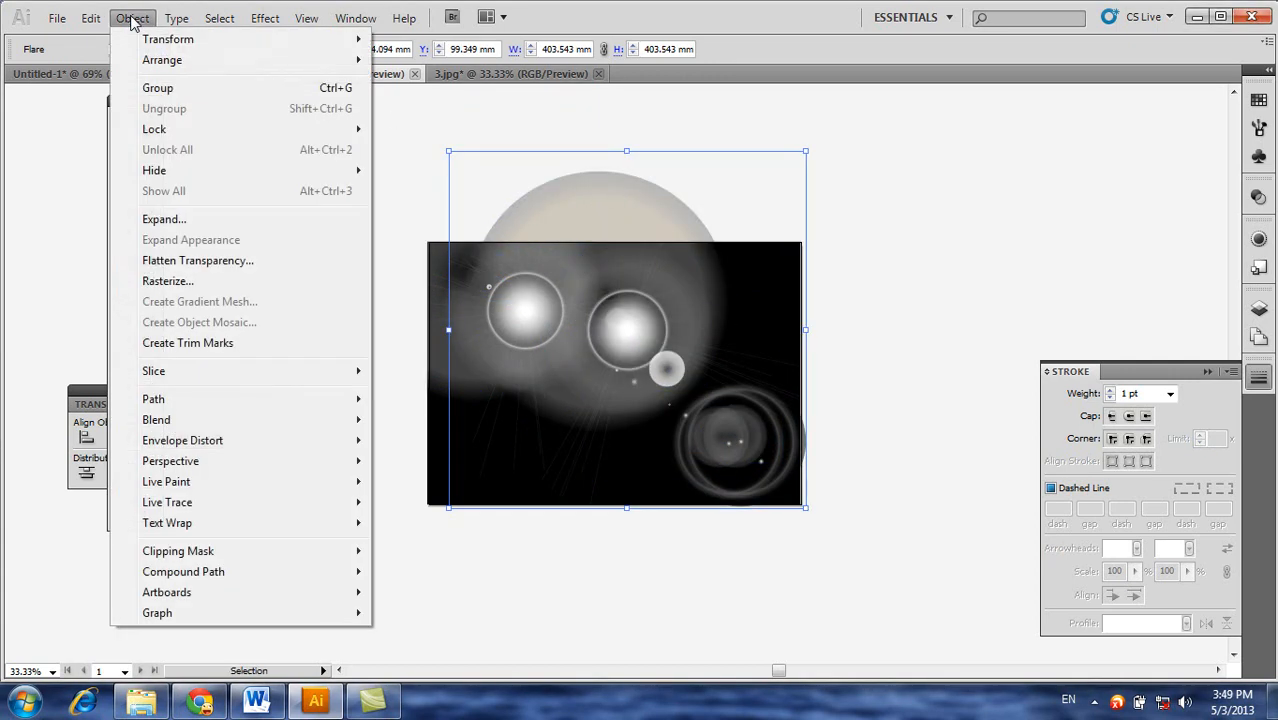
pyautogui.click(179, 219)
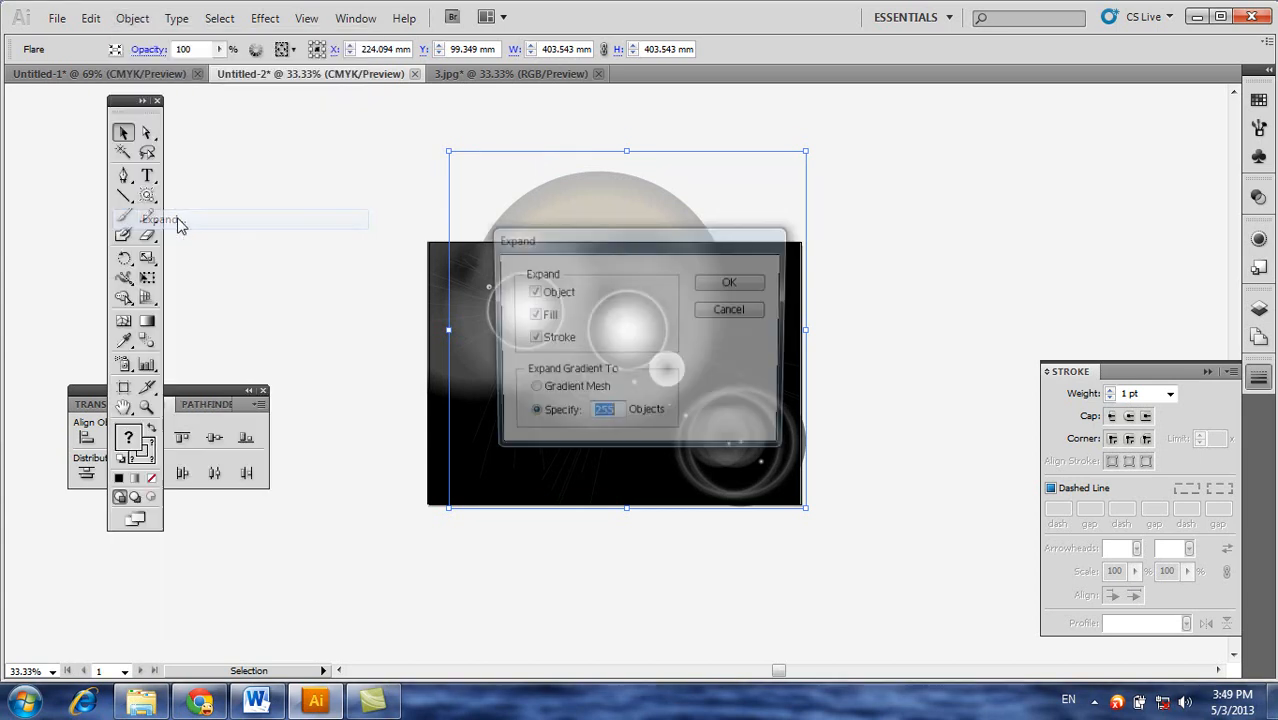
pyautogui.click(531, 315)
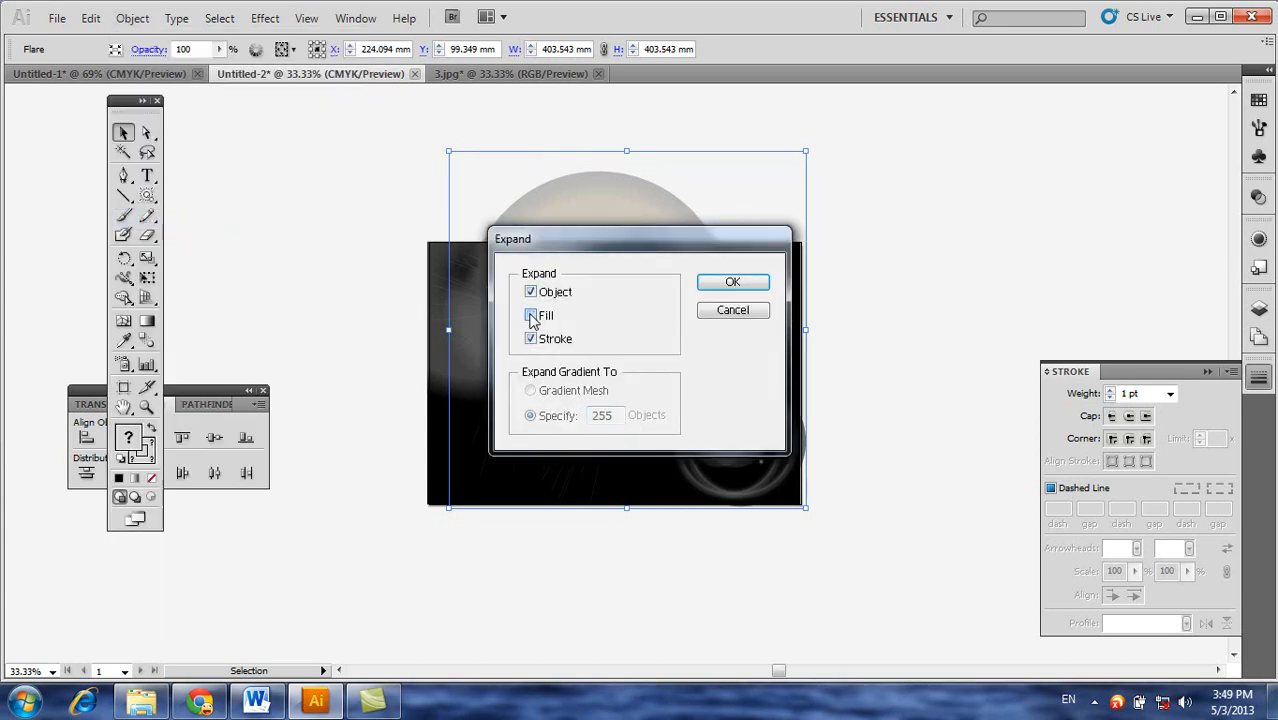
pyautogui.click(531, 339)
pyautogui.click(720, 288)
# Ungroup the expanded flare, move its parts past the artboard's right edge, and bring them back near the centre
pyautogui.click(132, 18)
pyautogui.click(165, 108)
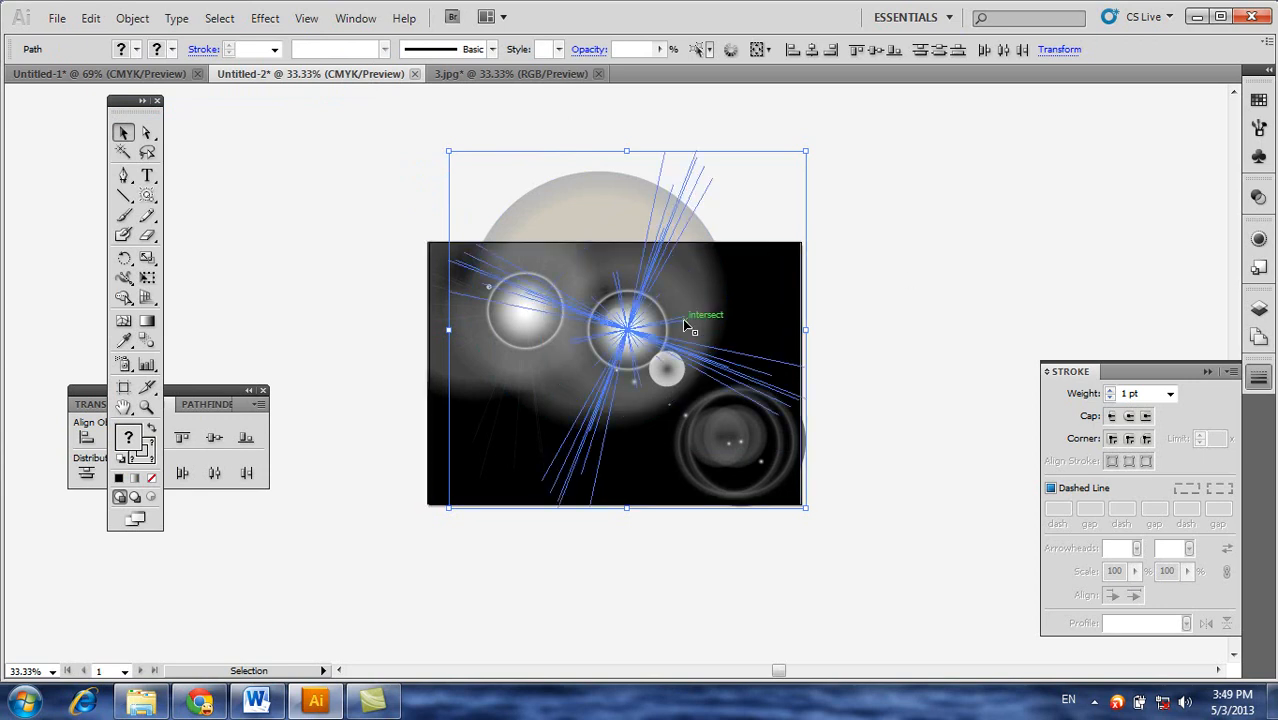
pyautogui.click(146, 132)
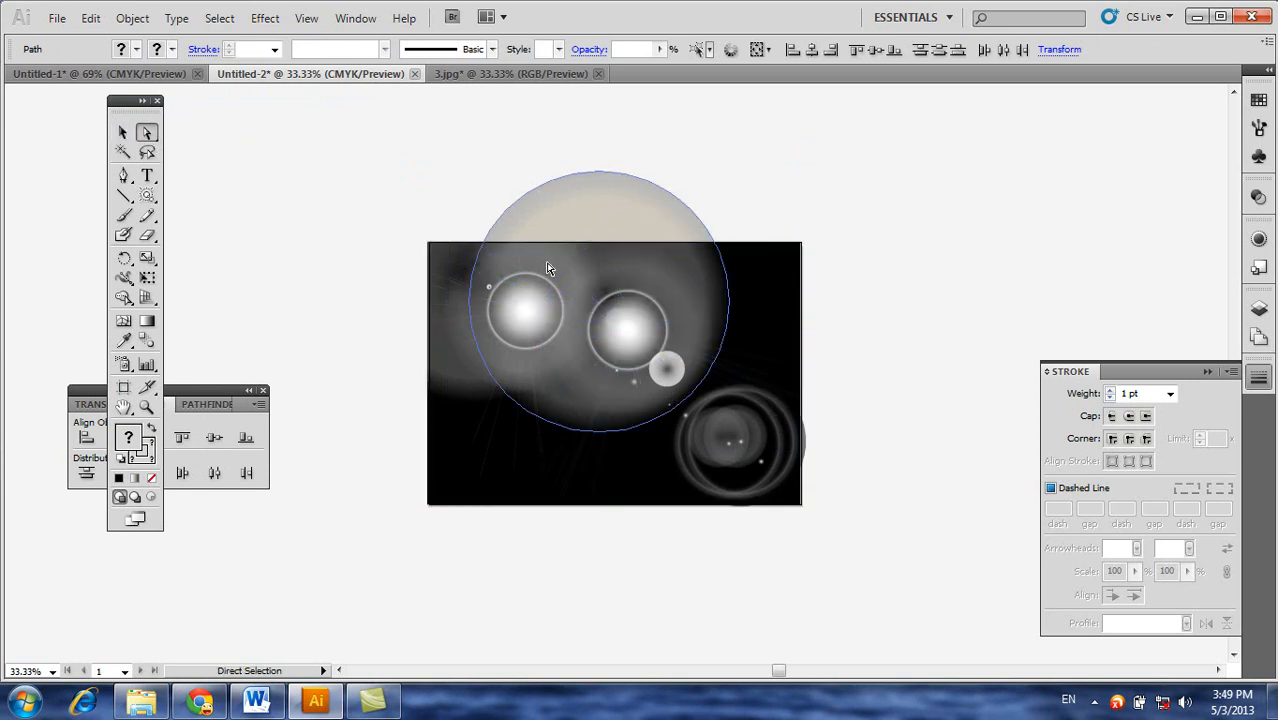
pyautogui.moveTo(629, 326); pyautogui.dragTo(757, 300)
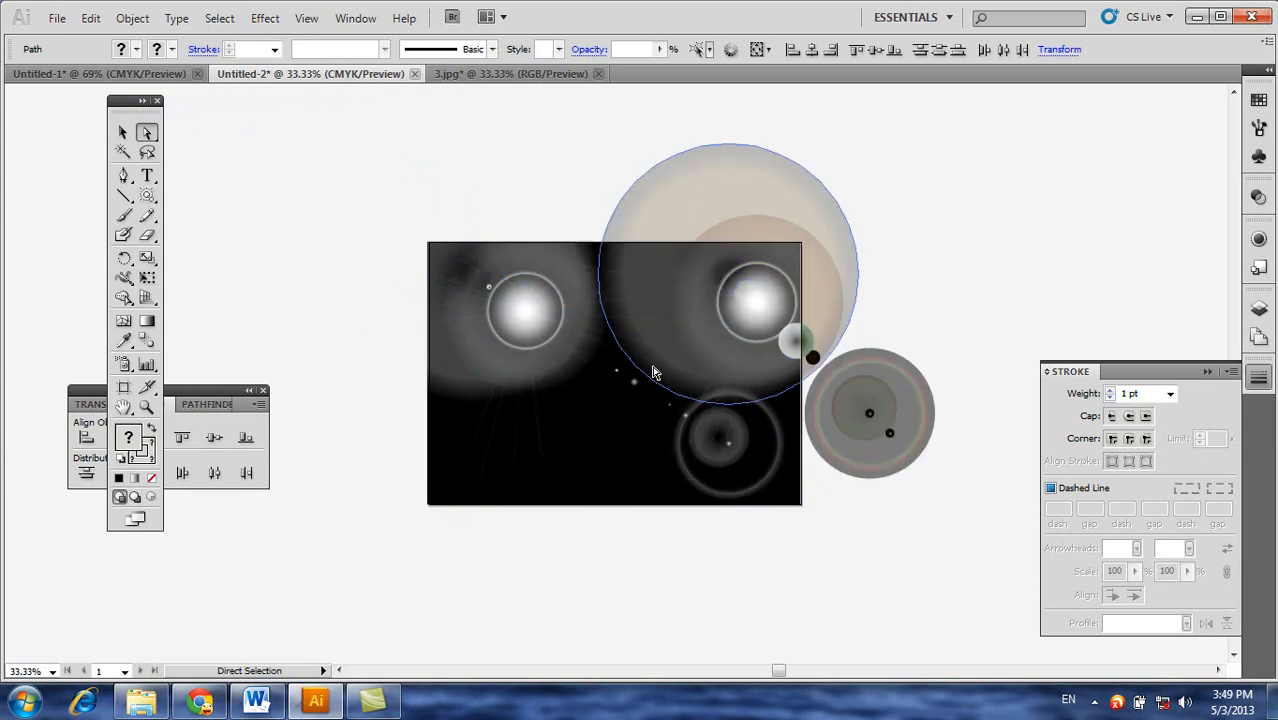
pyautogui.click(390, 176)
pyautogui.moveTo(736, 292); pyautogui.dragTo(632, 323)
# Expand the fills and strokes of the second flare's parts, specifying 255 objects for the gradients
pyautogui.click(132, 19)
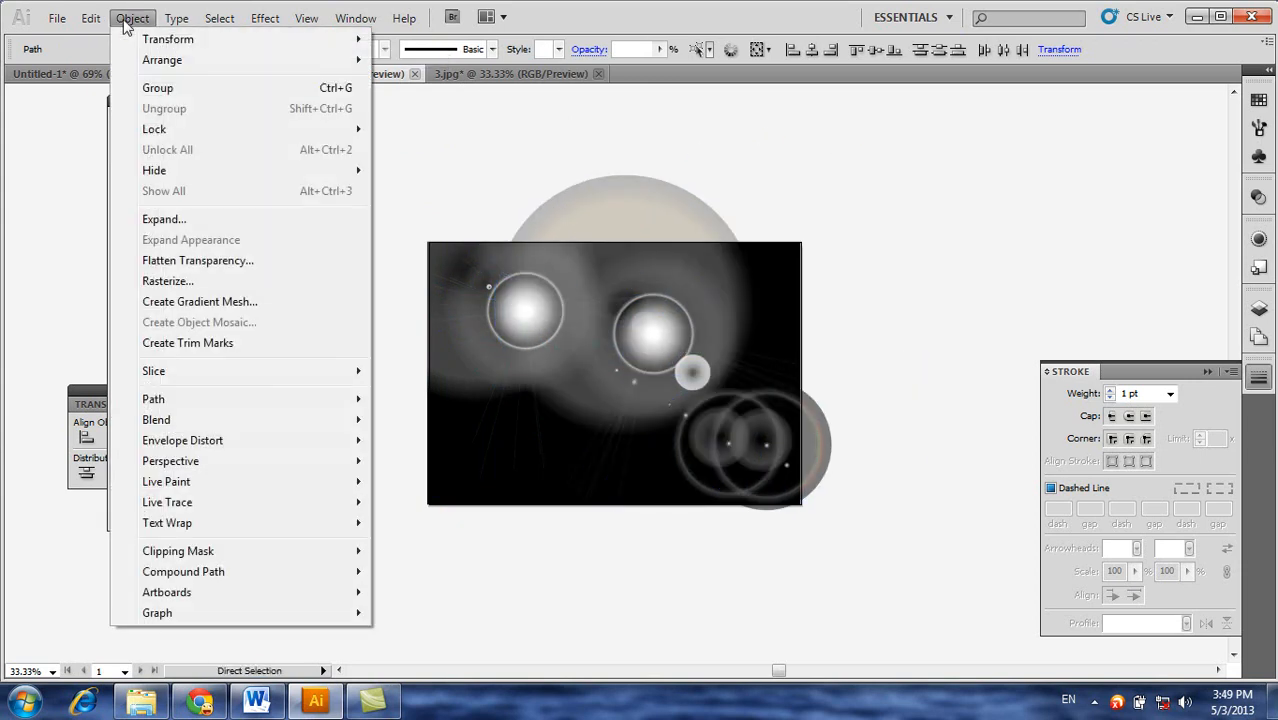
pyautogui.click(165, 219)
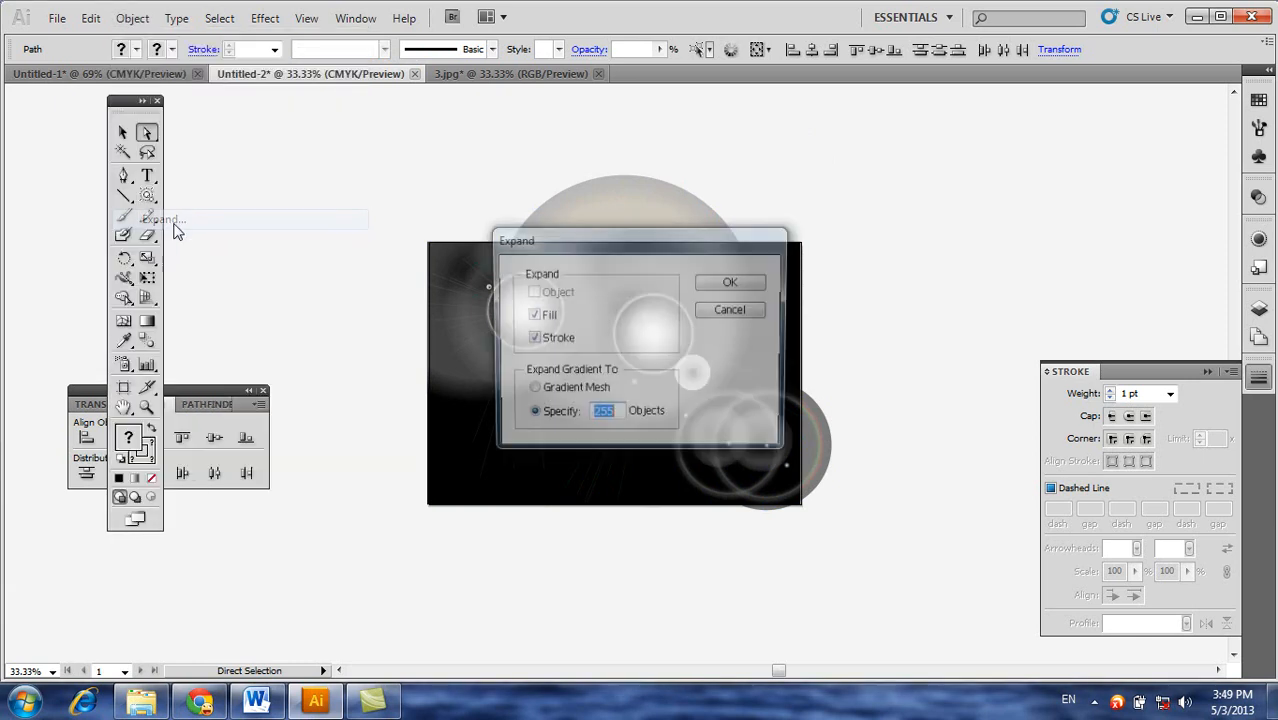
pyautogui.click(711, 284)
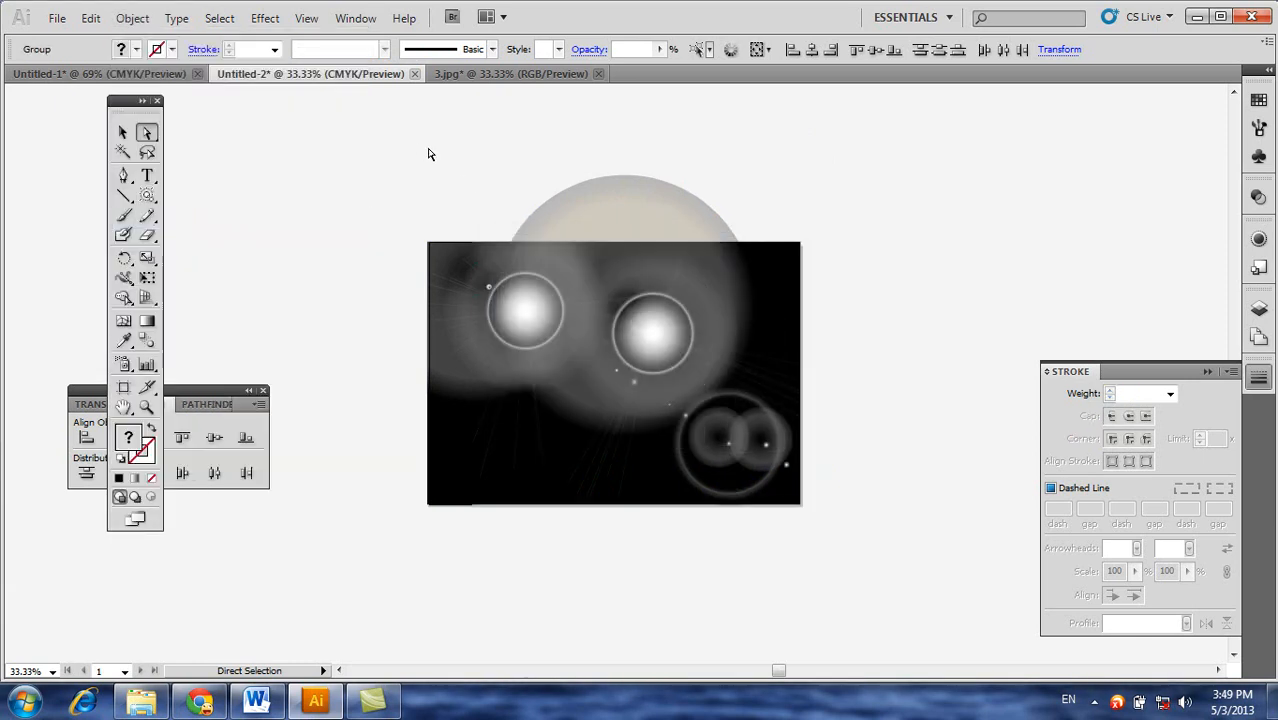
# Directly select one large circle of the expanded flare and move it slightly down and to the left
pyautogui.click(628, 207)
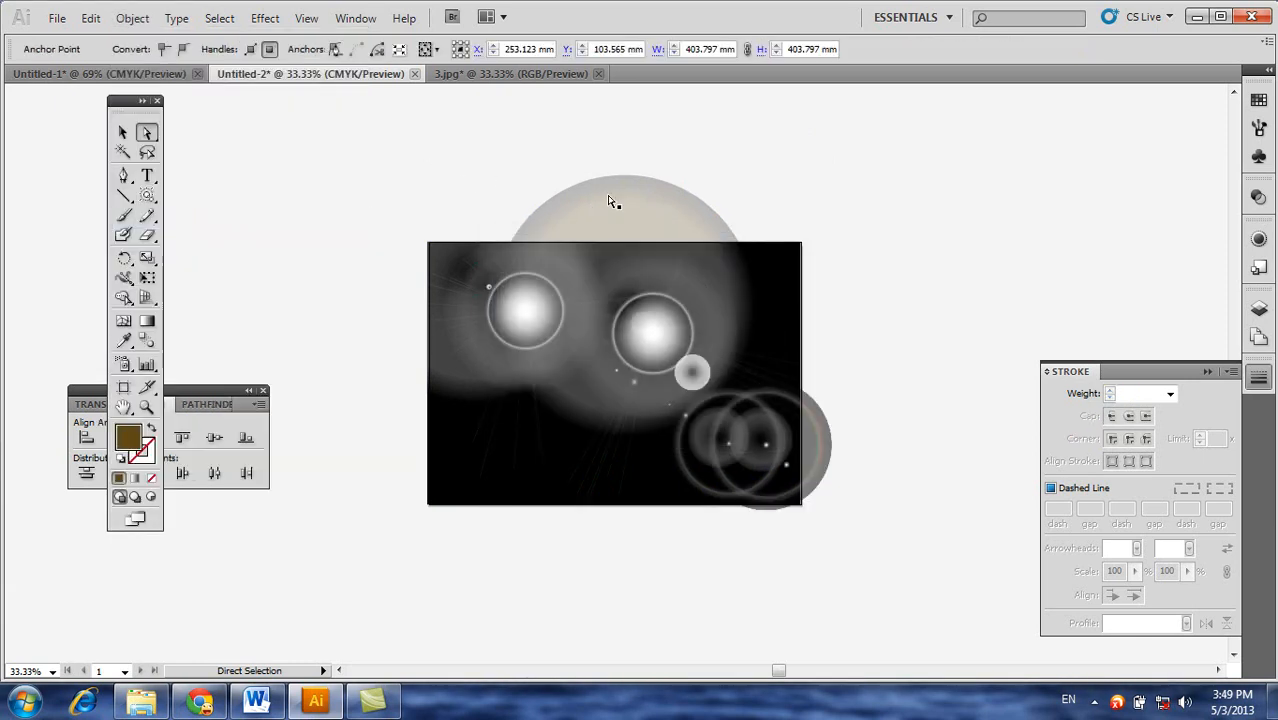
pyautogui.click(133, 19)
pyautogui.click(873, 363)
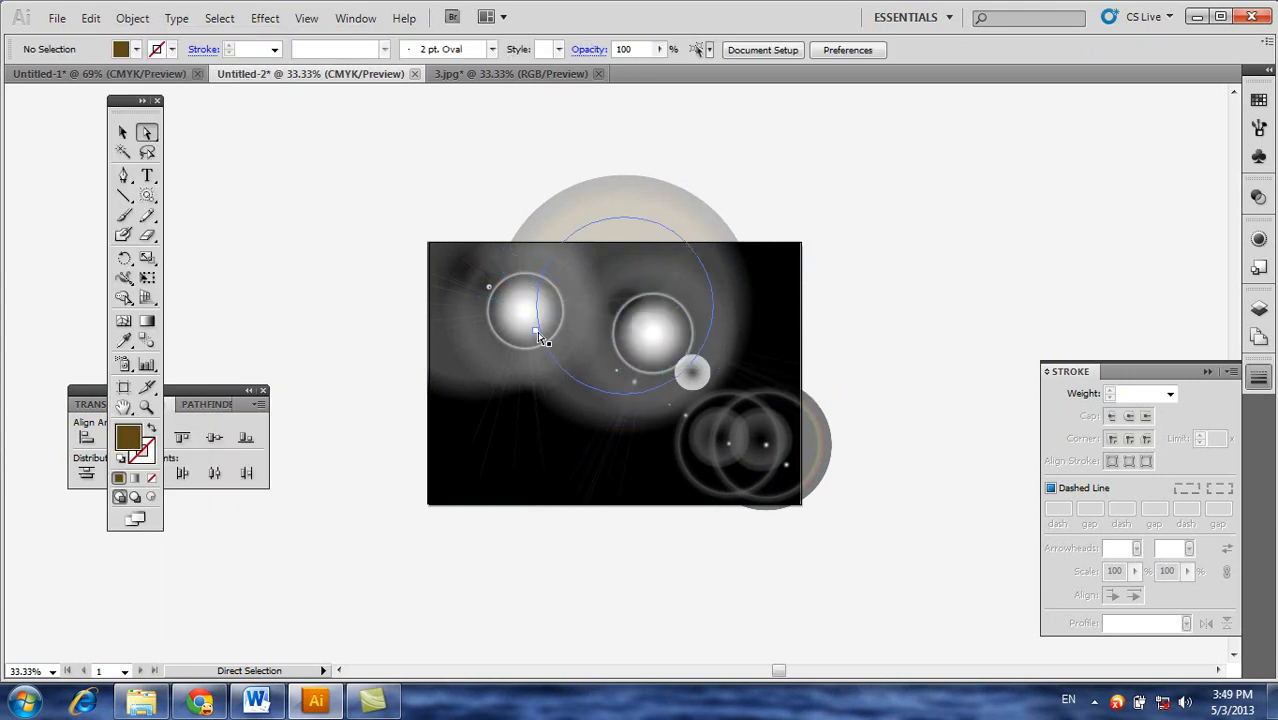
pyautogui.moveTo(580, 340); pyautogui.dragTo(542, 366)
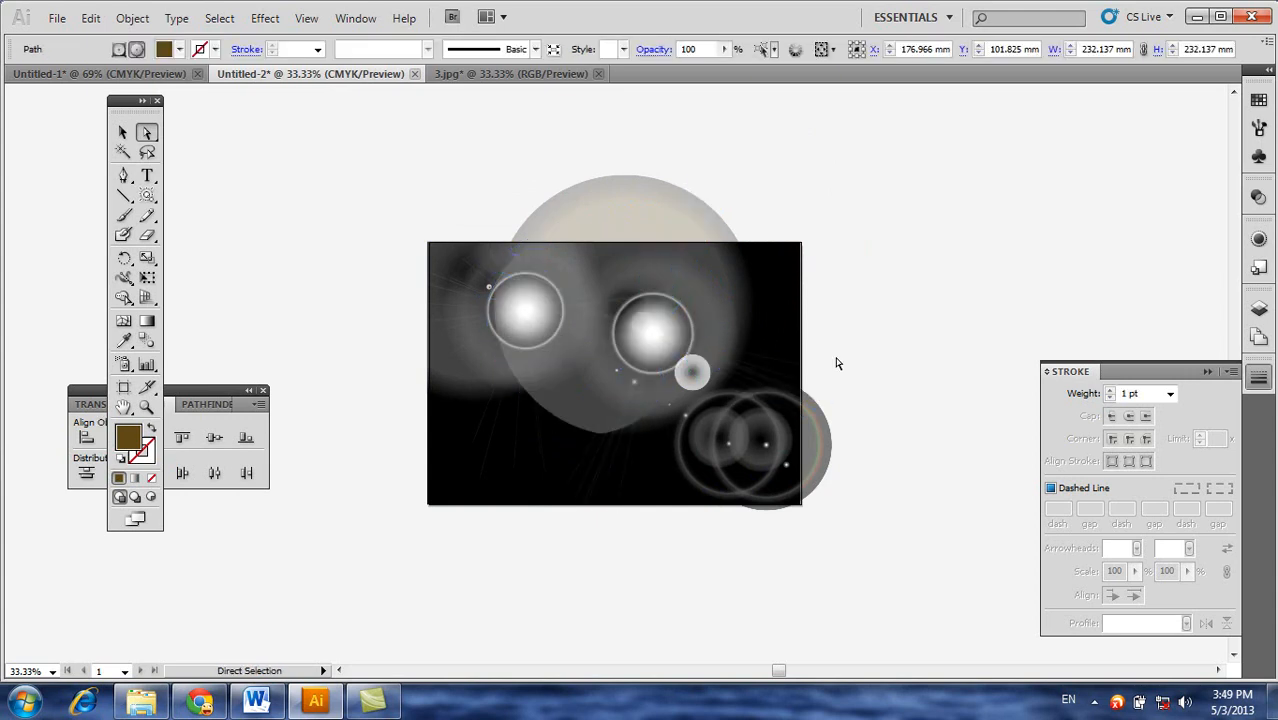